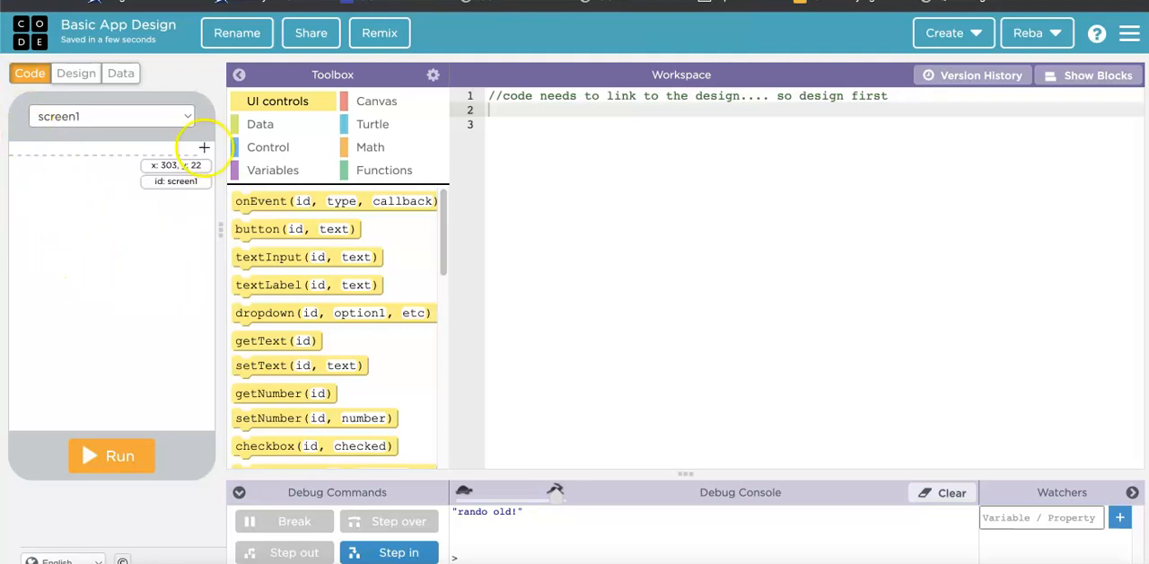
Browse the data library's Economics category and expand the Big Mac Index dataset entry.
click(110, 77)
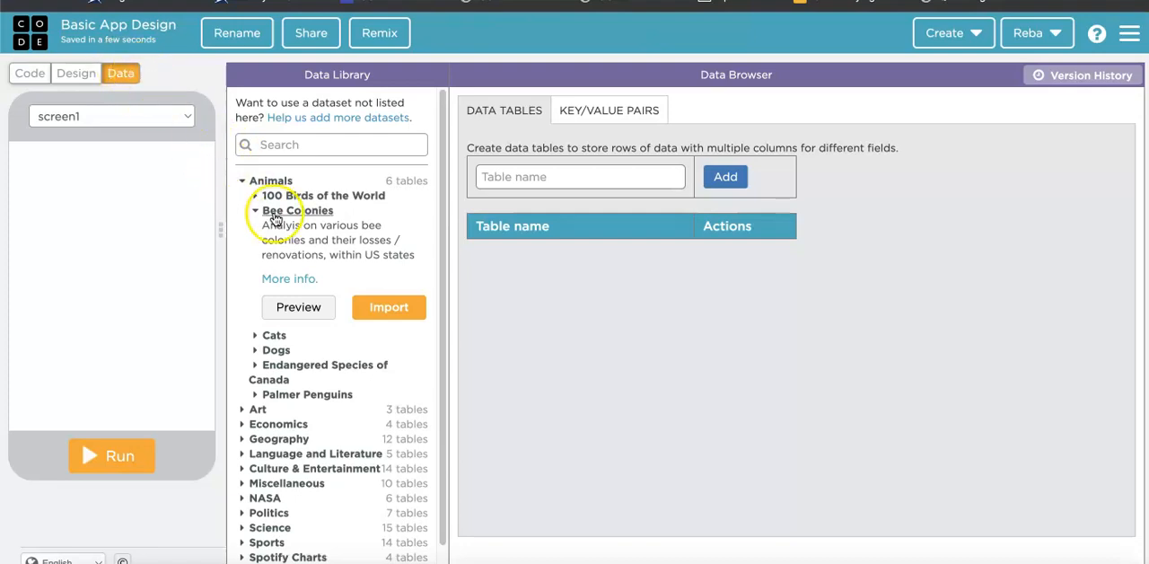
scroll(345, 477, down, 1)
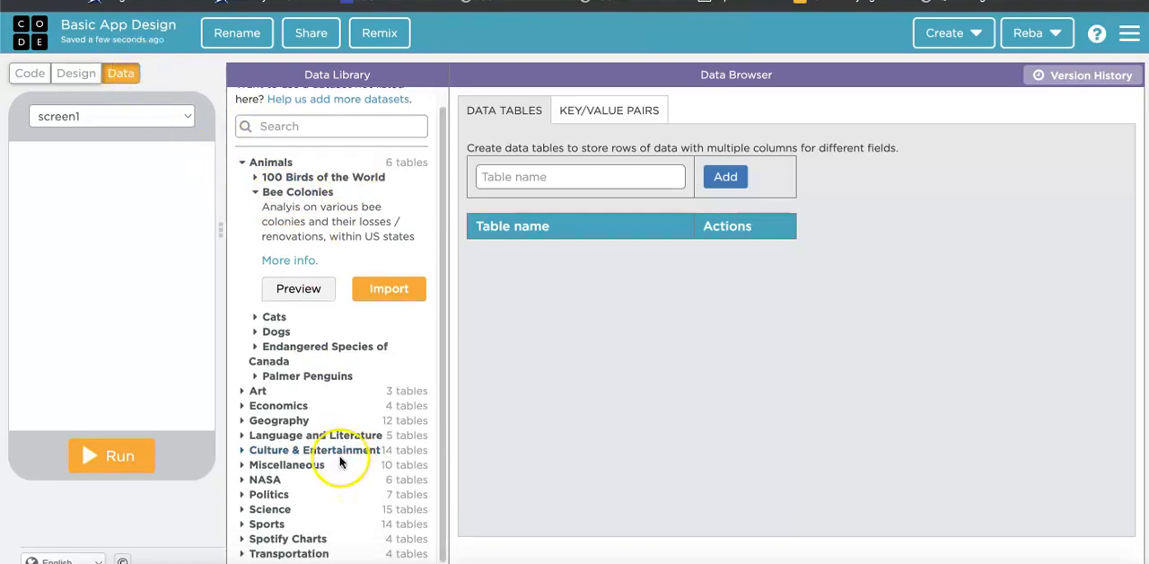
click(262, 402)
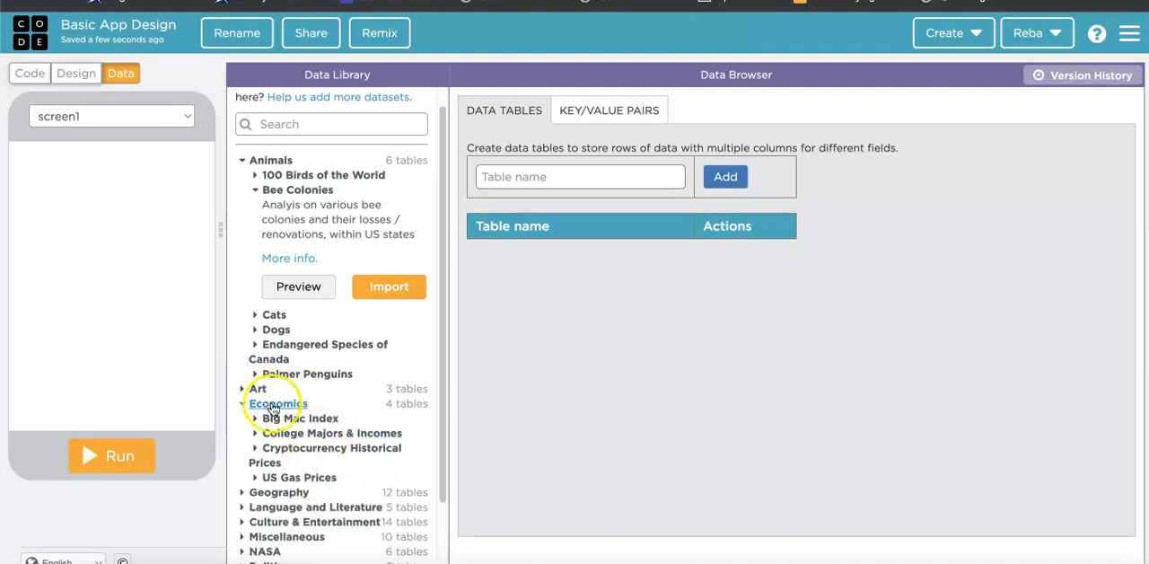
click(279, 419)
scroll(325, 440, down, 4)
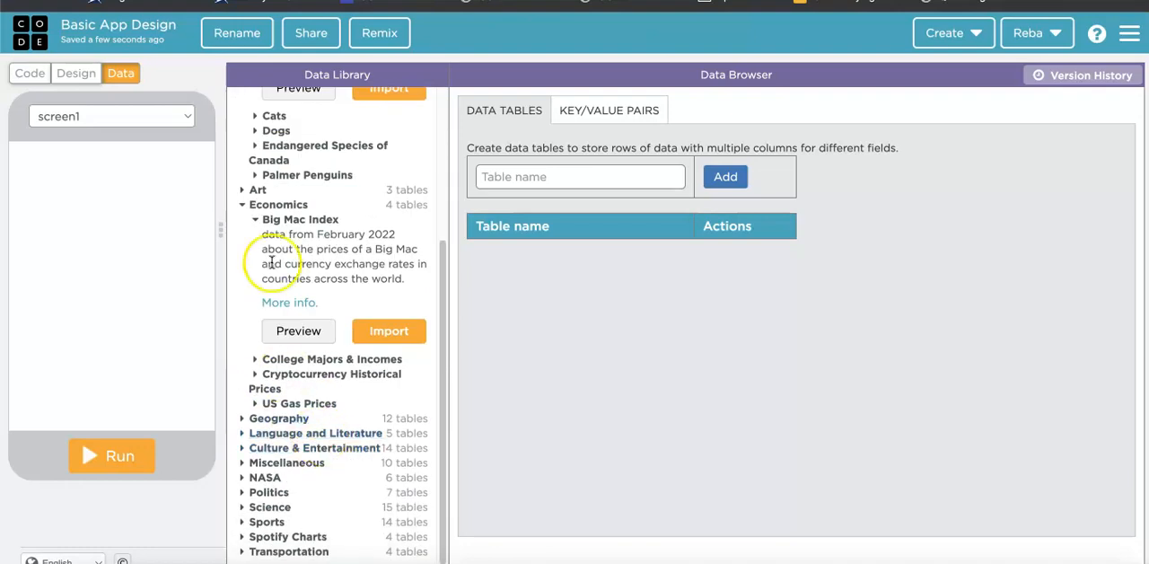
Preview the rows of the Big Mac Index dataset without importing it and return to the app's design view.
click(293, 332)
scroll(292, 335, down, 2)
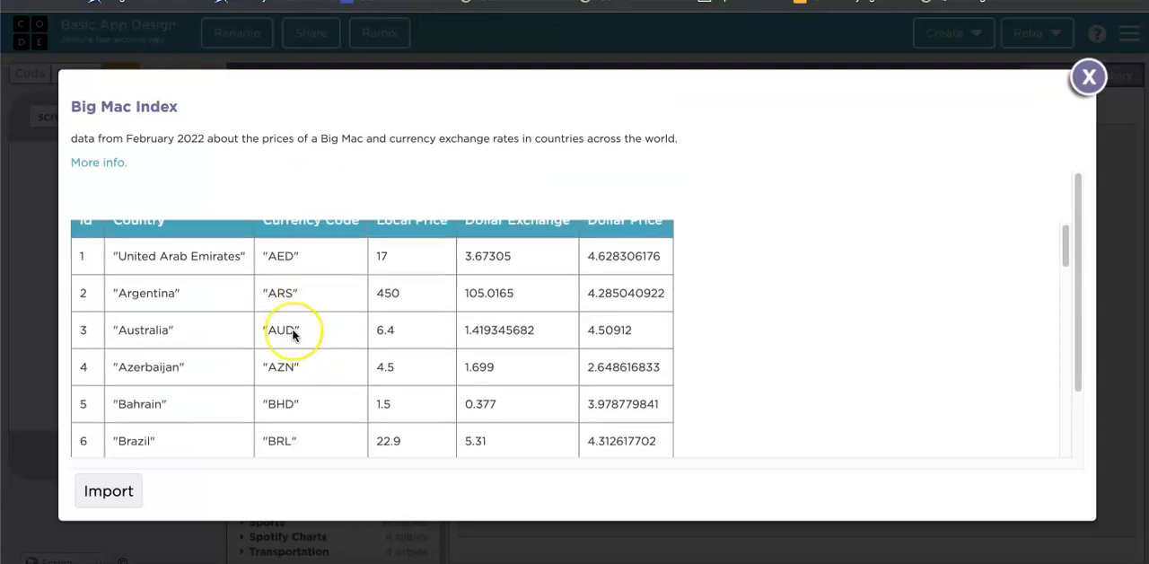
scroll(292, 334, down, 10)
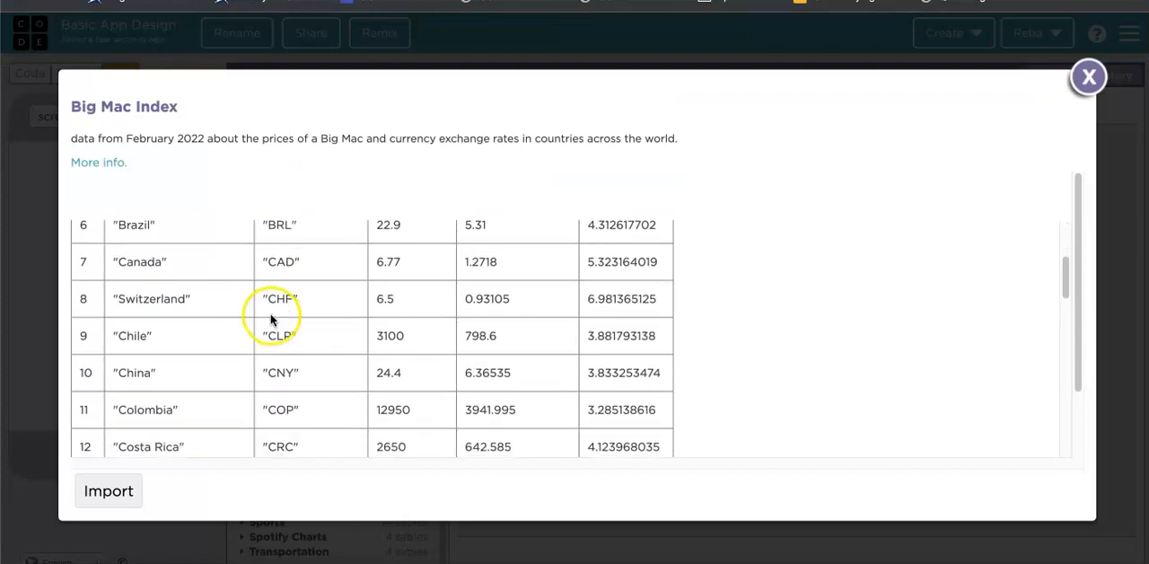
scroll(243, 339, down, 4)
scroll(257, 333, up, 14)
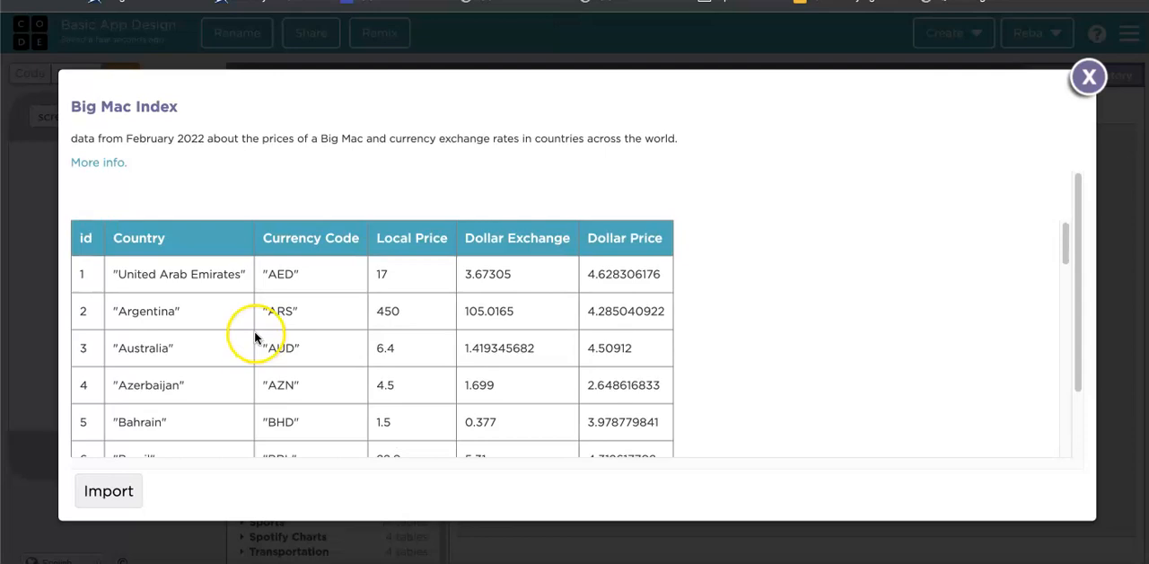
click(1087, 77)
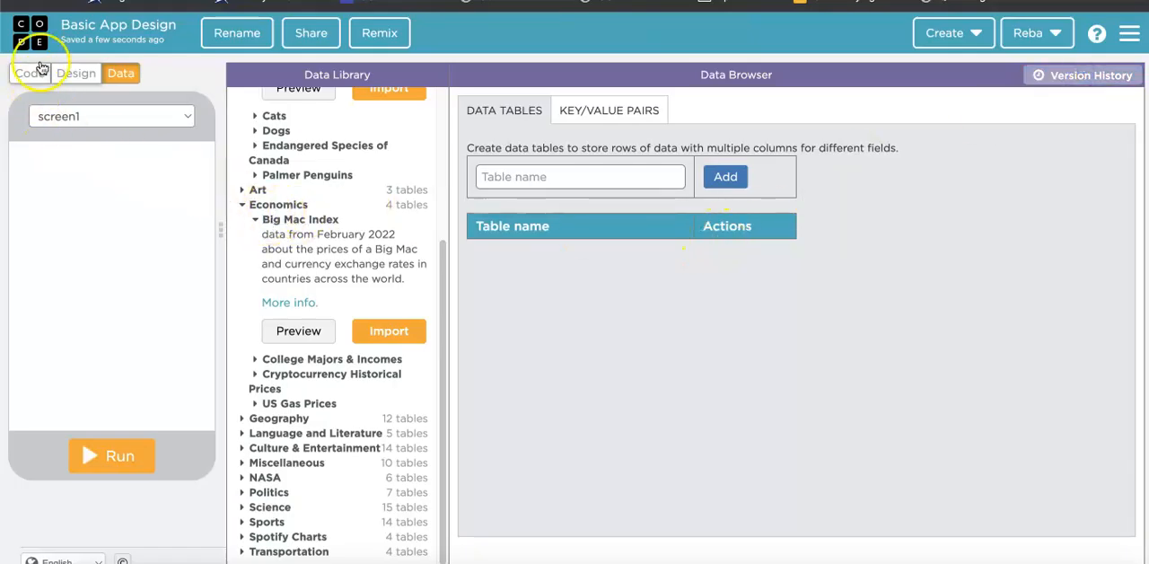
click(66, 72)
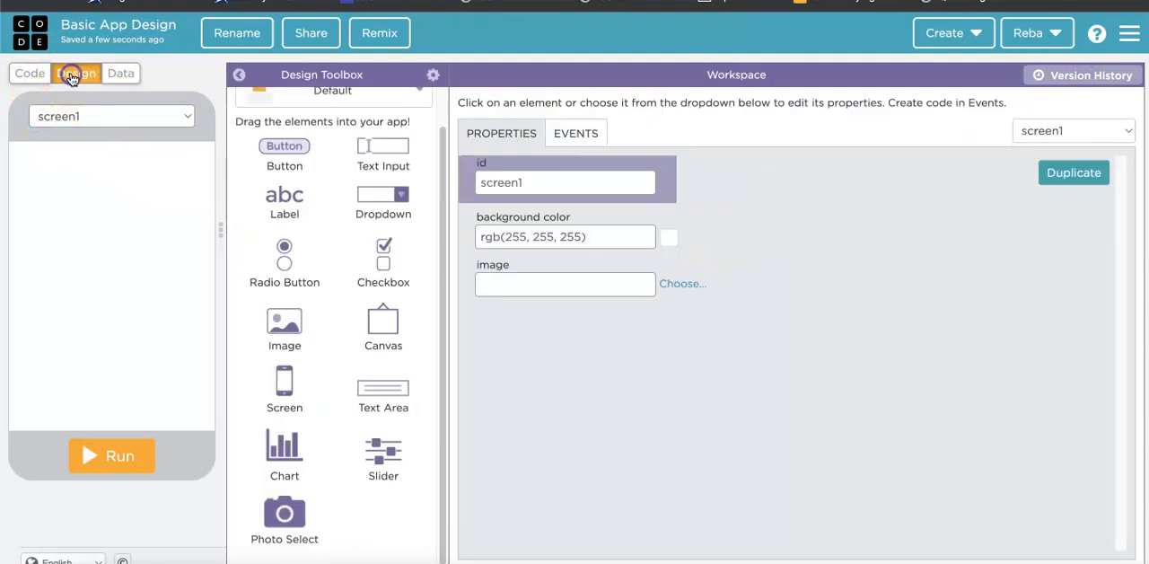
Add a new blank screen to the app and delete it again.
click(118, 128)
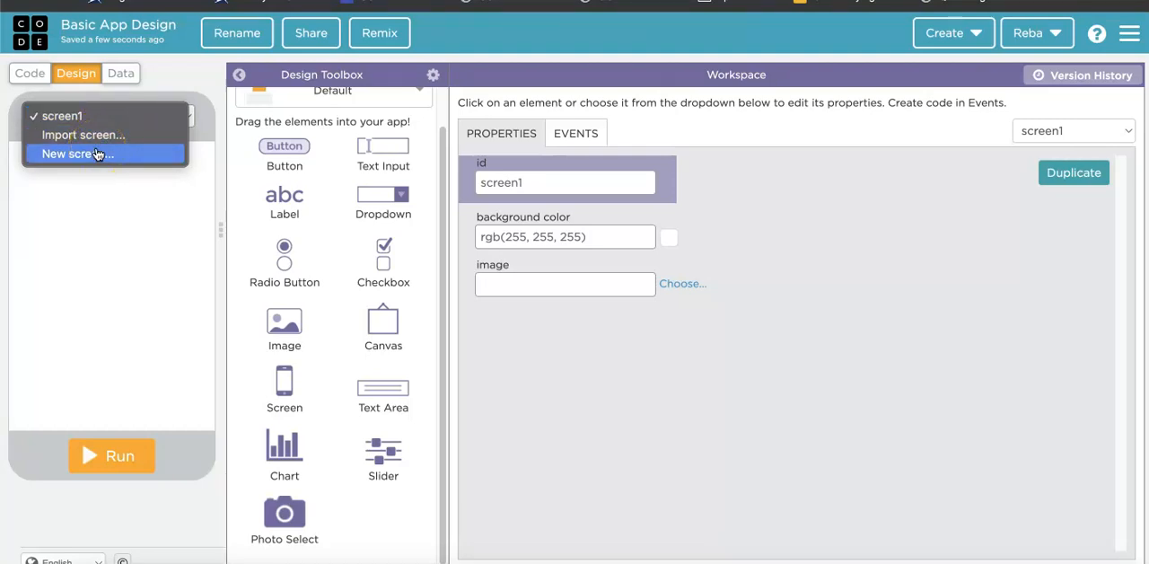
click(99, 154)
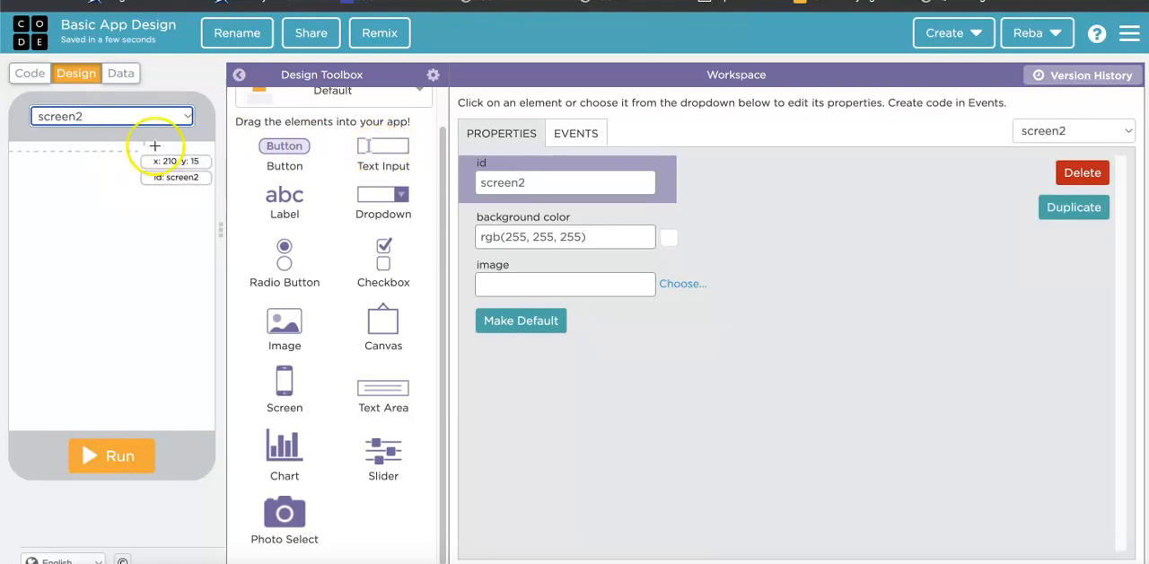
click(1082, 173)
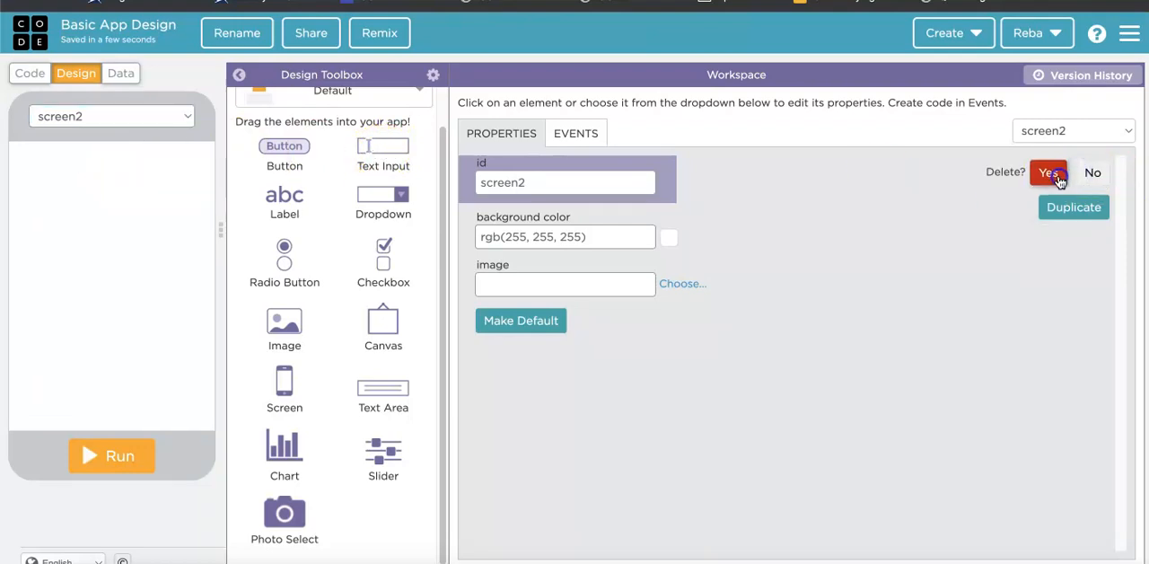
click(977, 171)
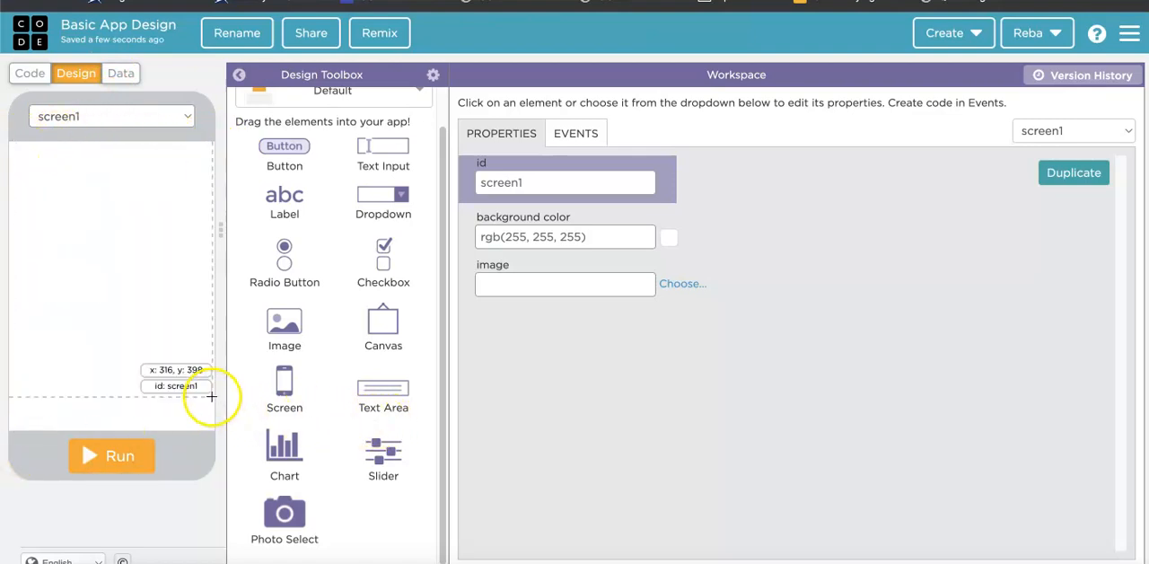
Rename the id of the app's first screen to startPage.
click(528, 182)
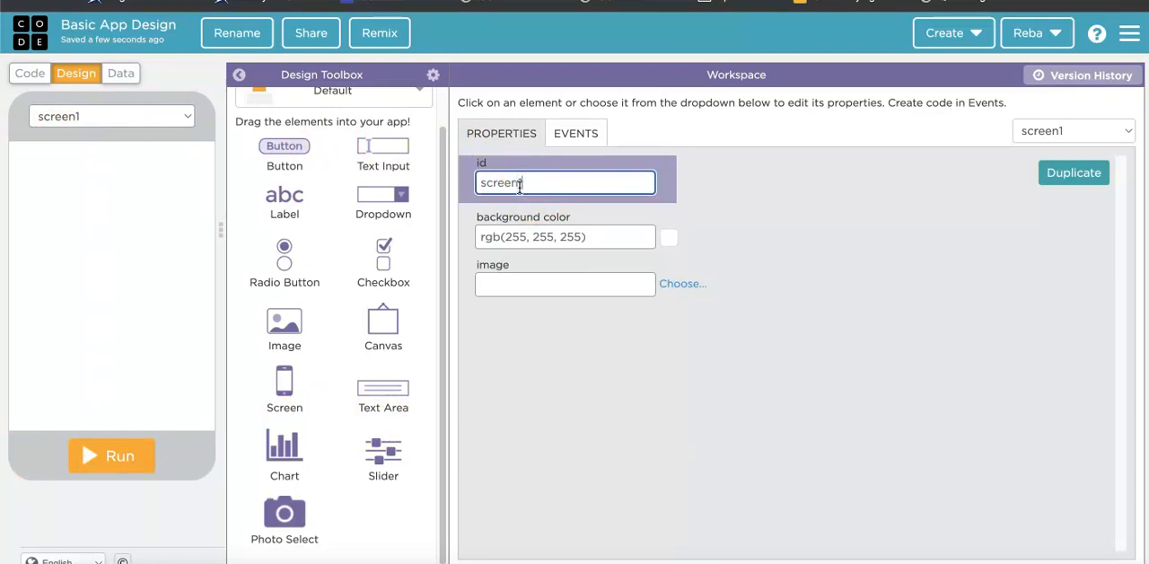
key(BackSpace)
key(BackSpace)
key(BackSpace)
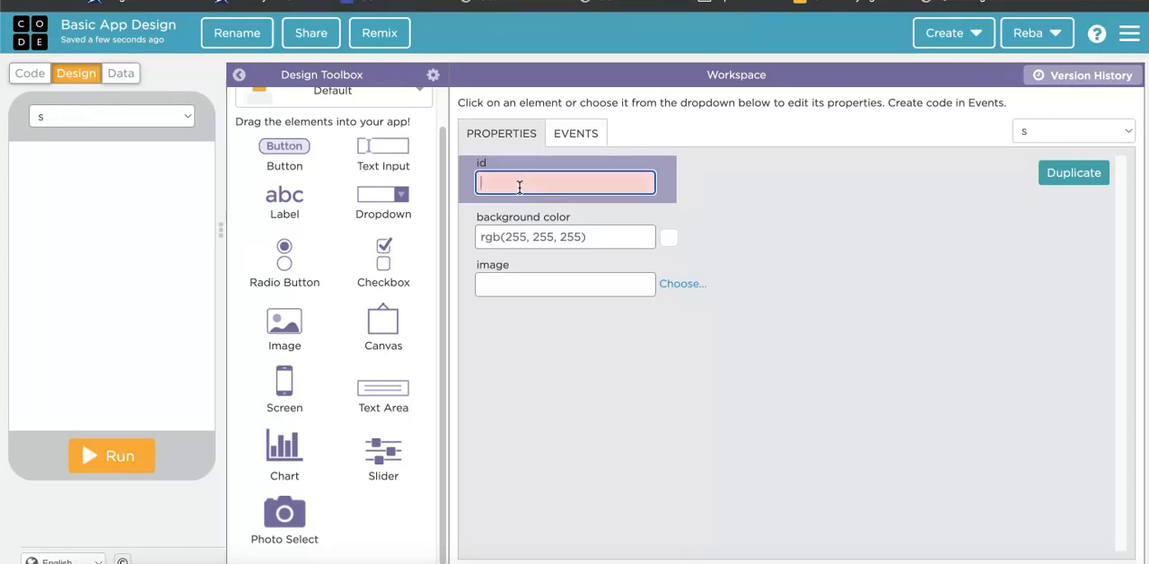
text(startPage)
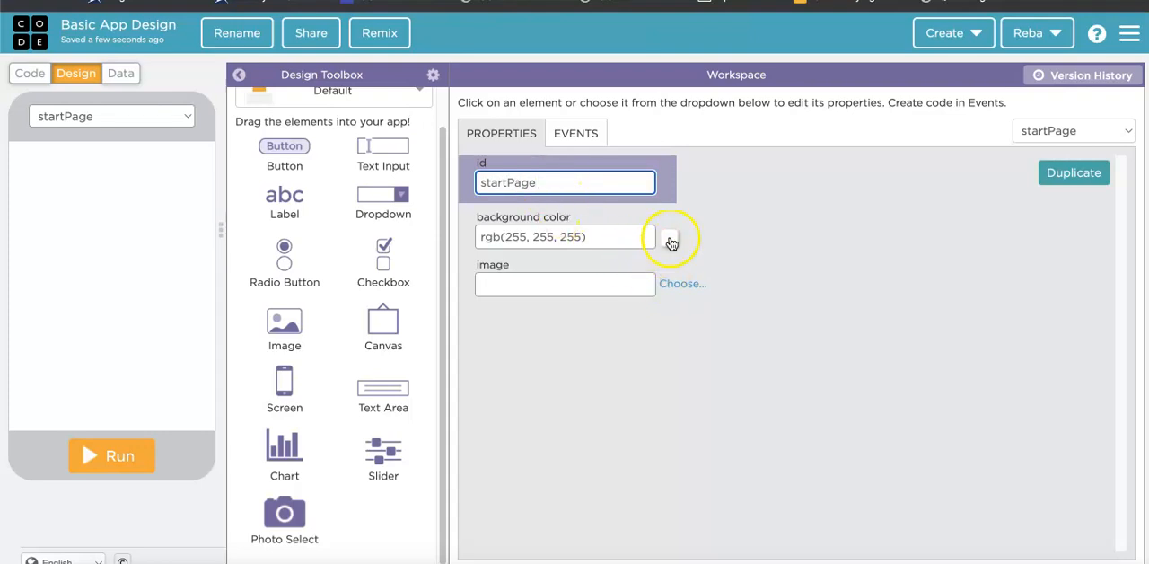
Examine the icon library and image-link options for the startPage background image without choosing one.
click(671, 284)
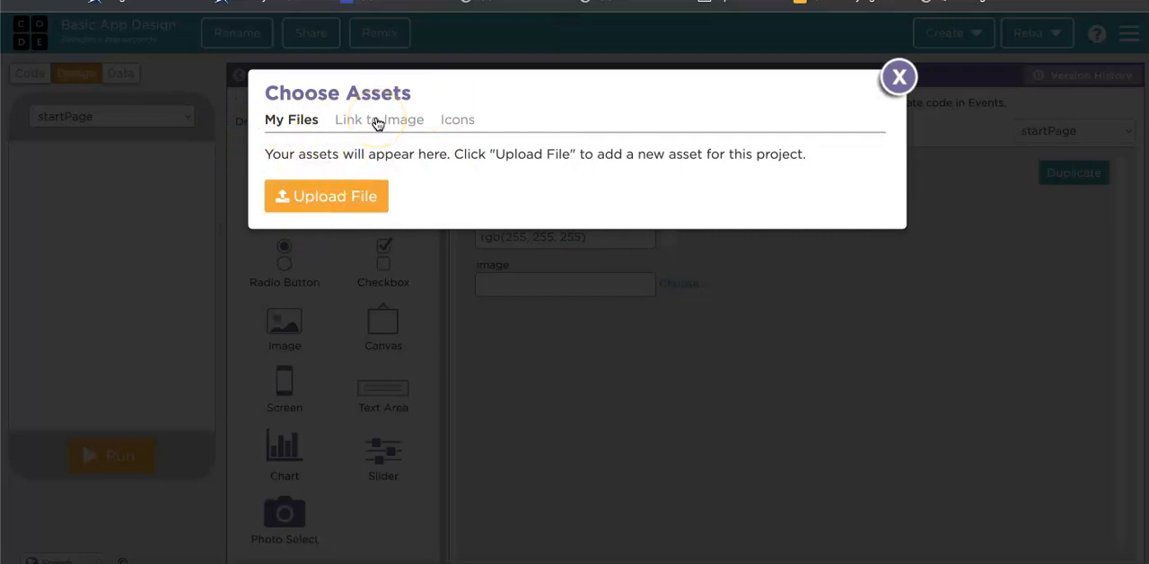
click(457, 120)
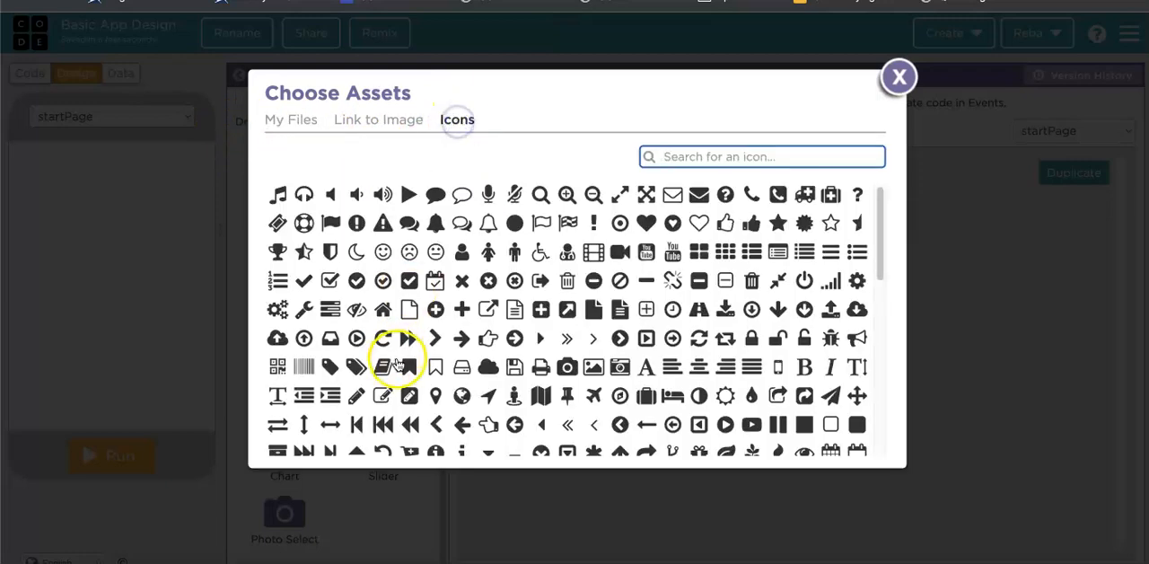
scroll(395, 362, down, 10)
scroll(397, 359, up, 10)
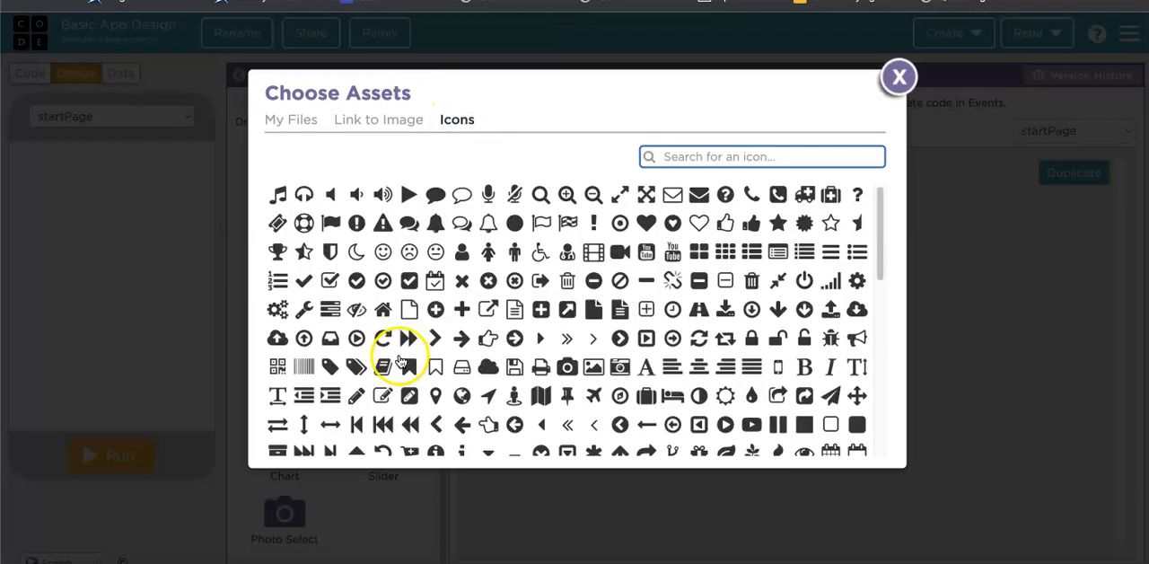
click(376, 121)
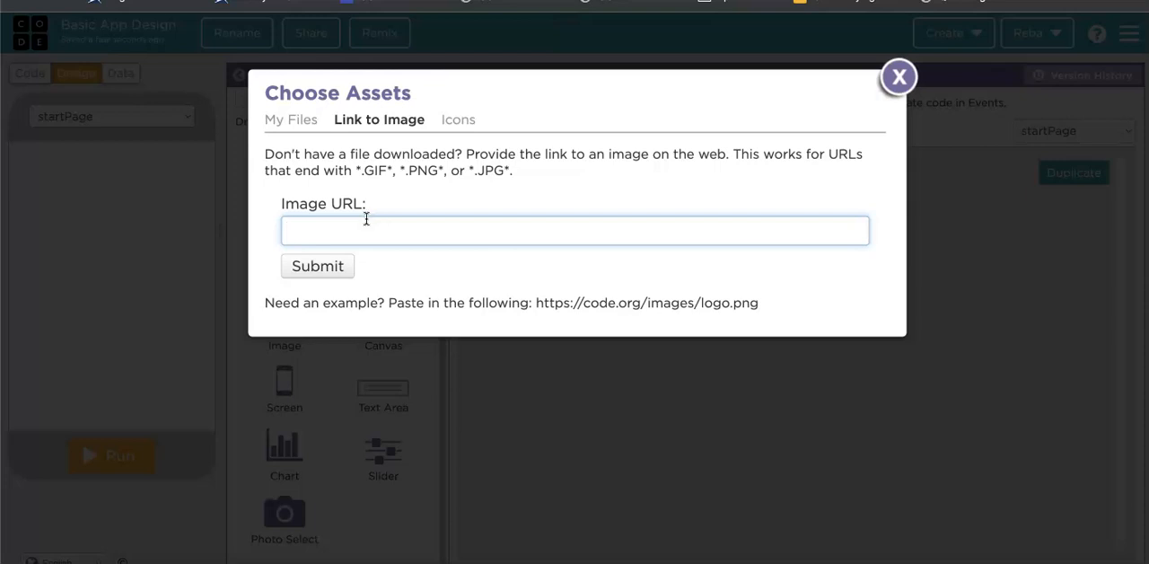
click(895, 87)
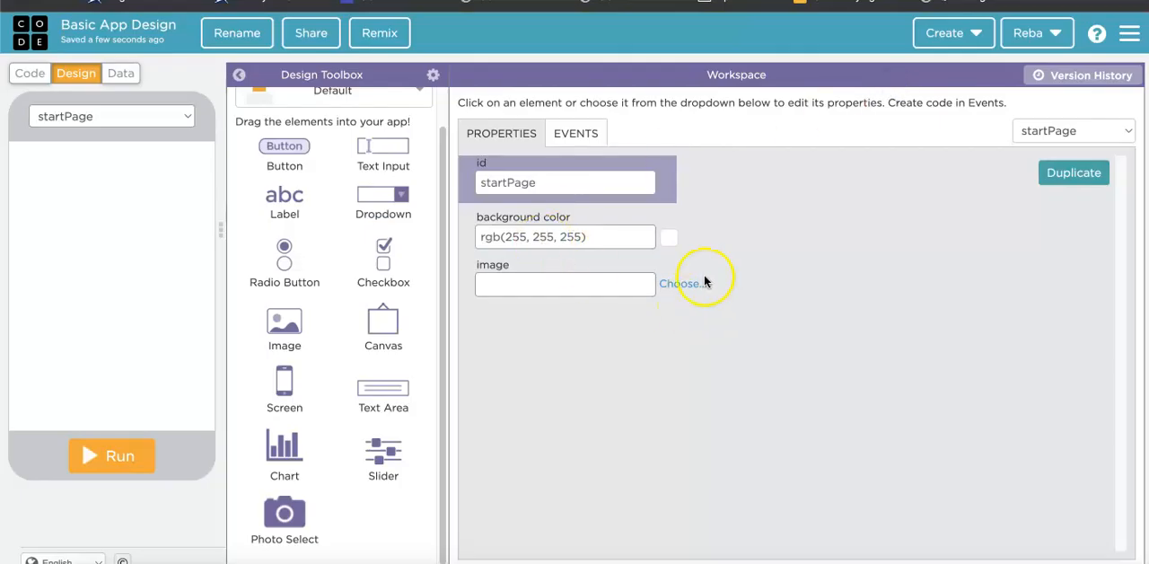
Set the startPage background color to light green #d1f5c5.
click(671, 239)
drag(543, 369, 553, 372)
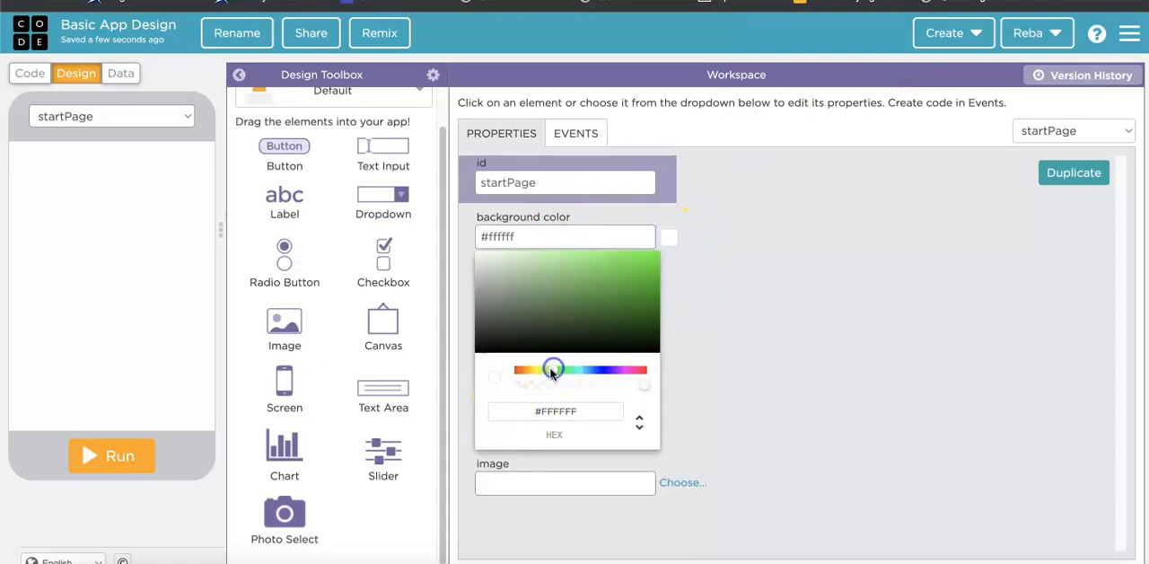
click(512, 255)
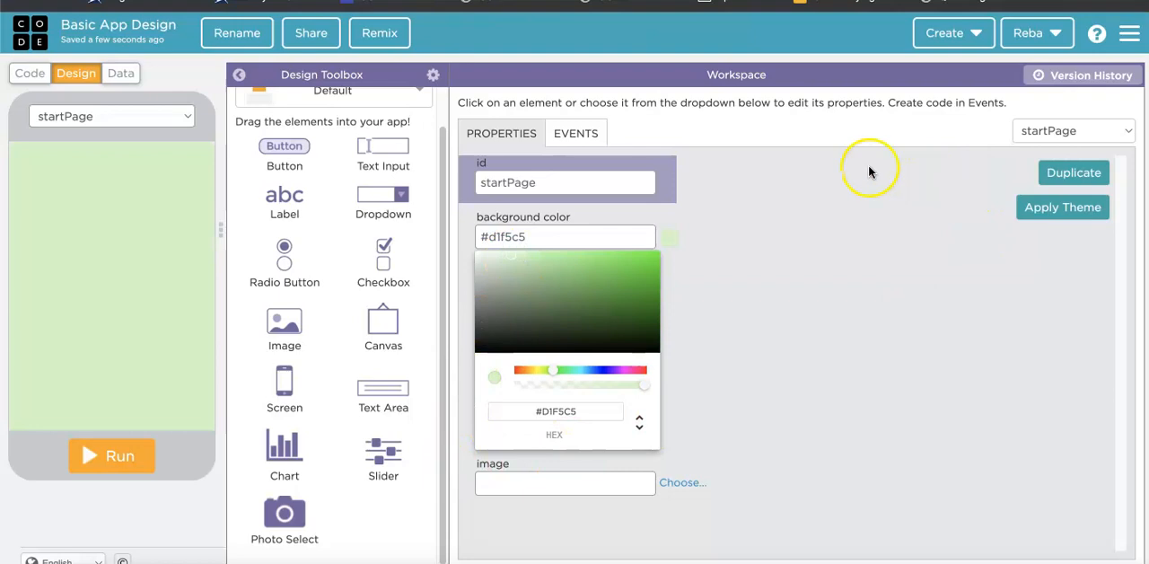
click(752, 263)
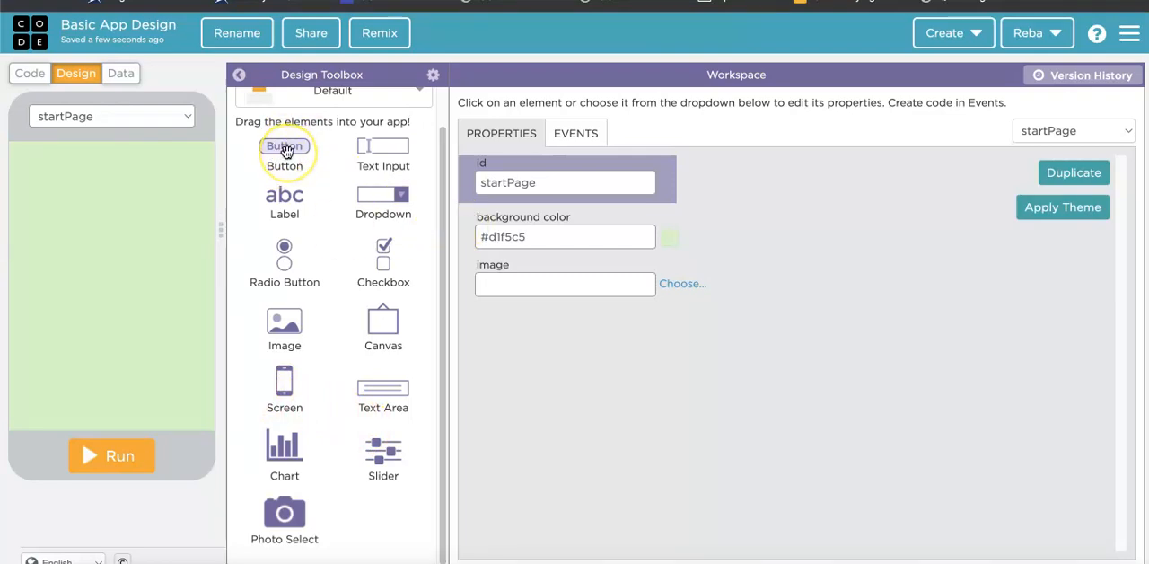
Place a button in the lower-right corner of startPage, at x 210, y 395, and set its text to "Next".
drag(285, 149, 177, 407)
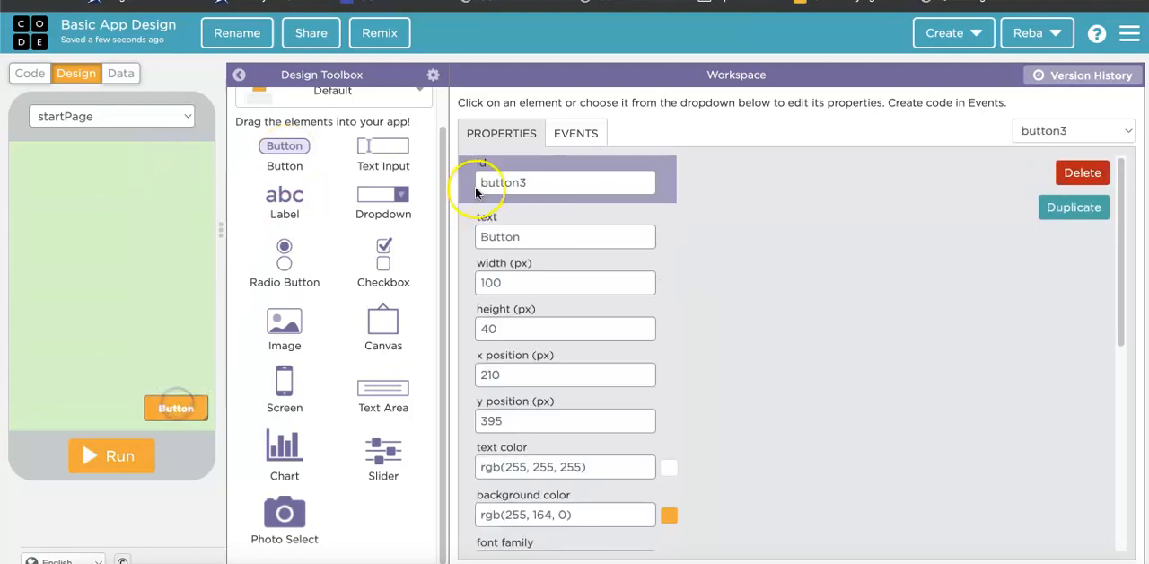
drag(546, 182, 395, 178)
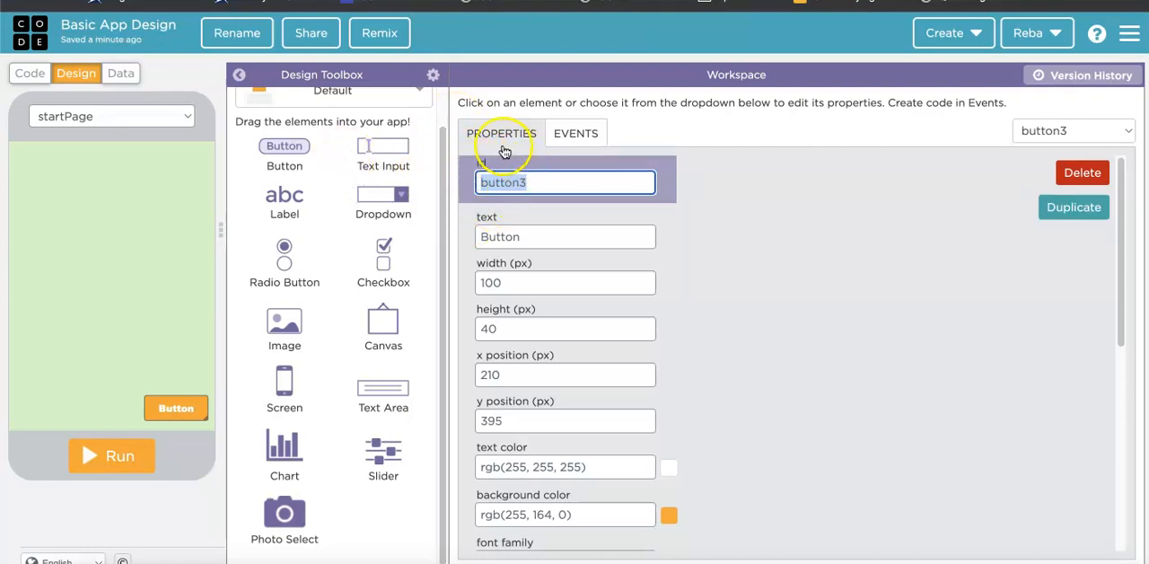
double_click(524, 237)
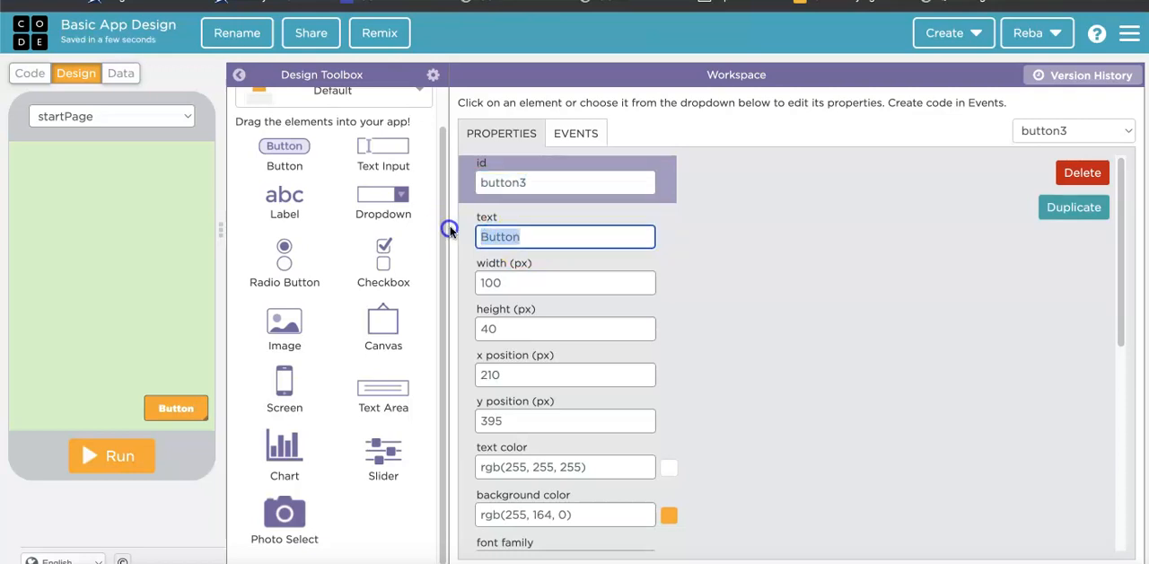
text(Nex)
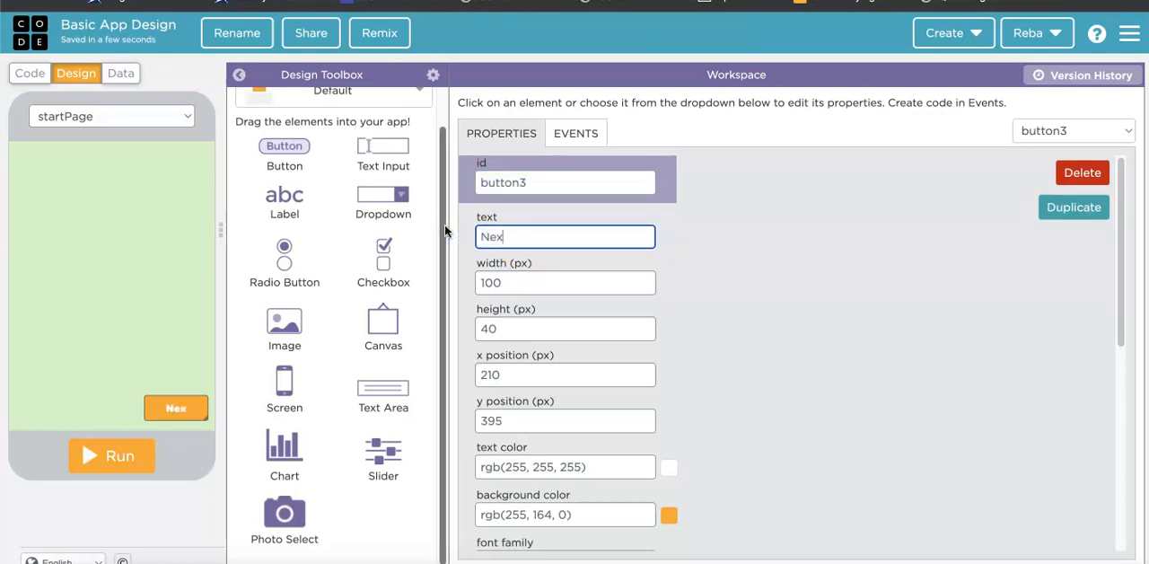
text(t)
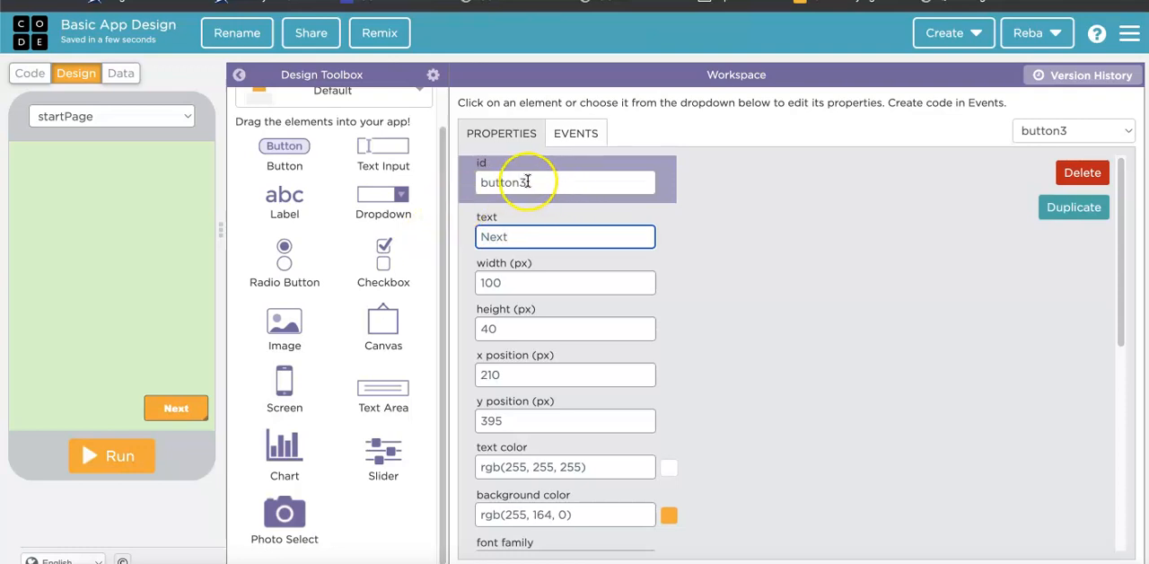
Set the id of the Next button to startPageNext.
double_click(492, 184)
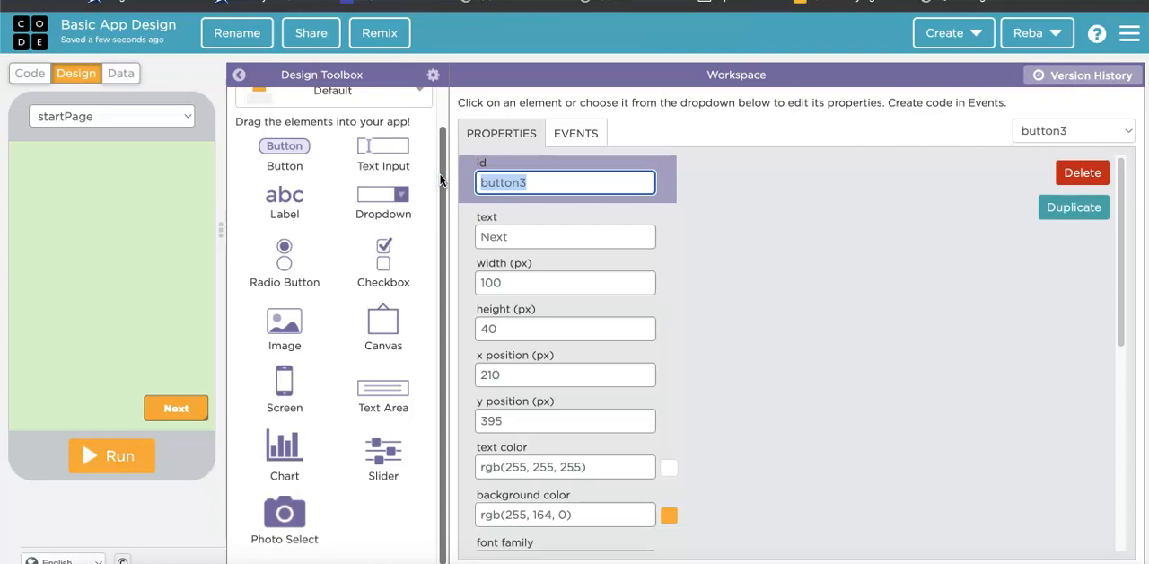
text(start)
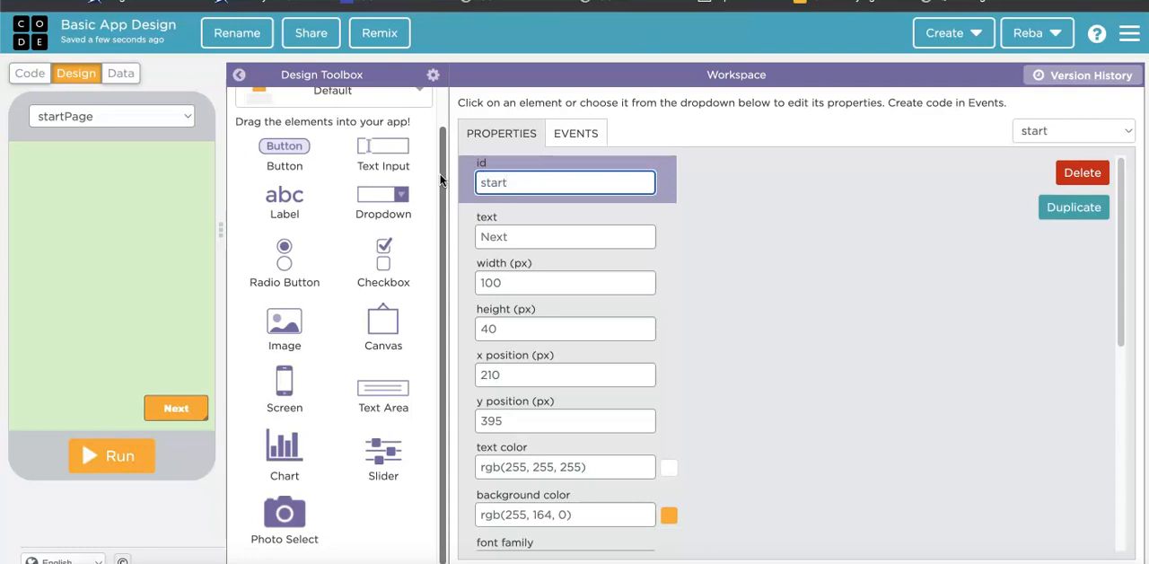
text(PageNext)
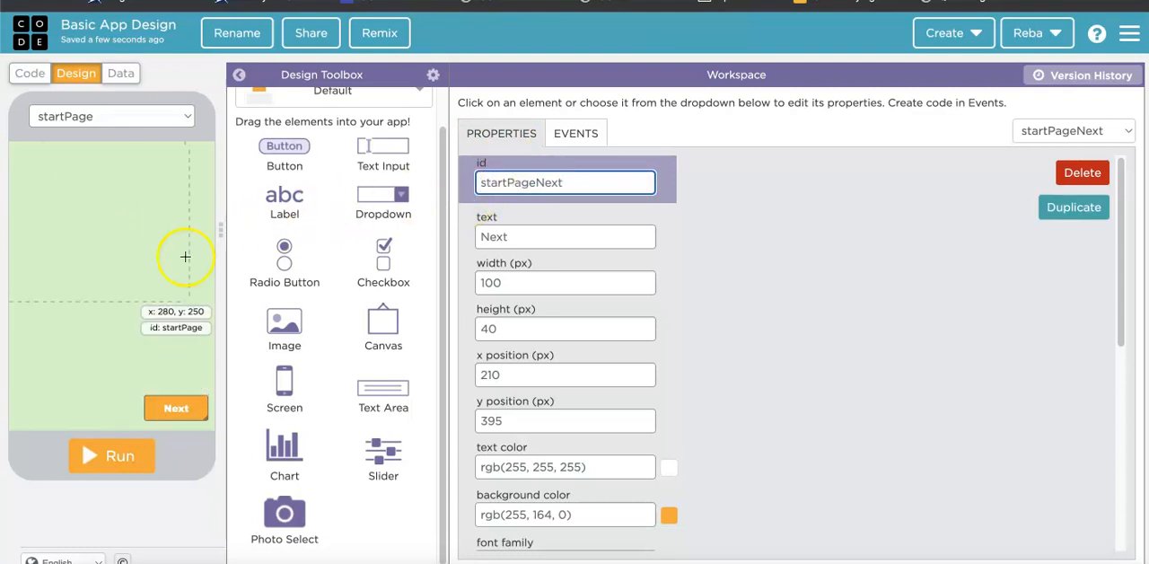
click(481, 187)
click(520, 172)
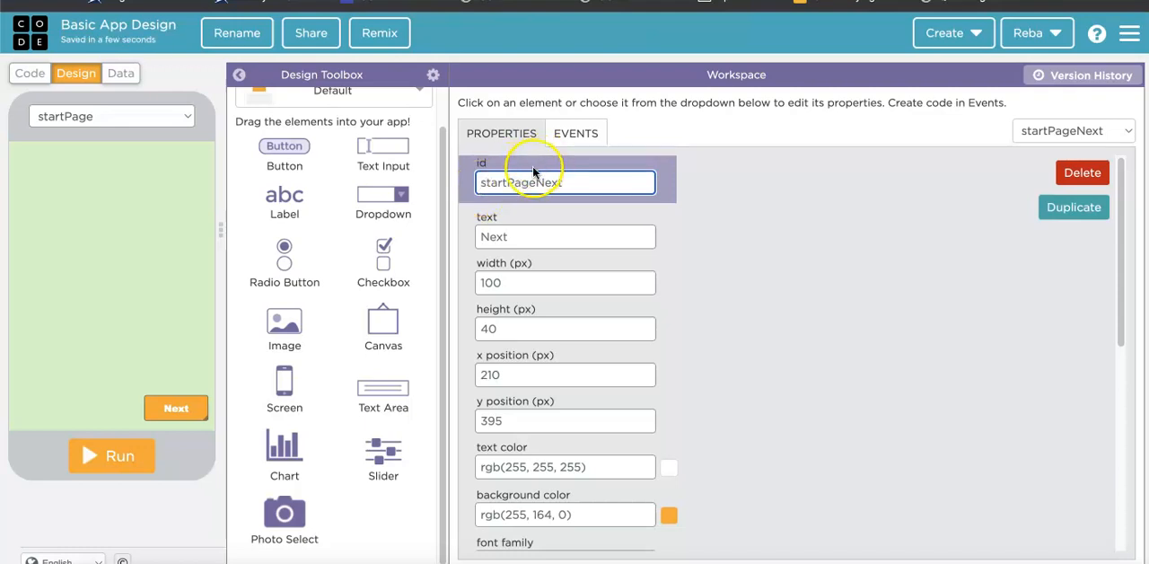
click(506, 180)
drag(509, 183, 542, 182)
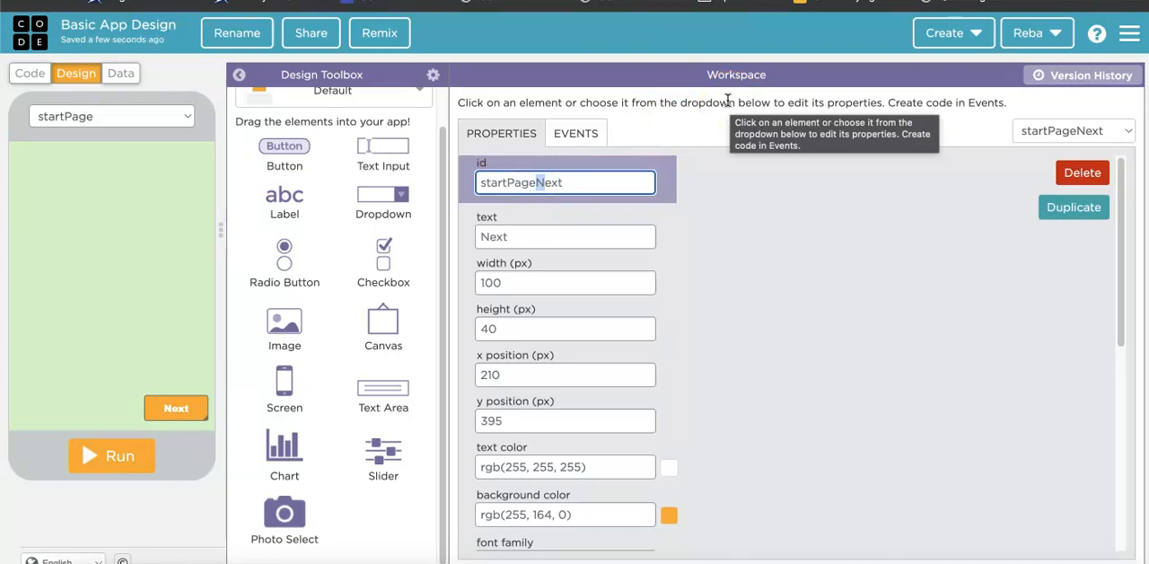
click(572, 182)
scroll(384, 99, up, 1)
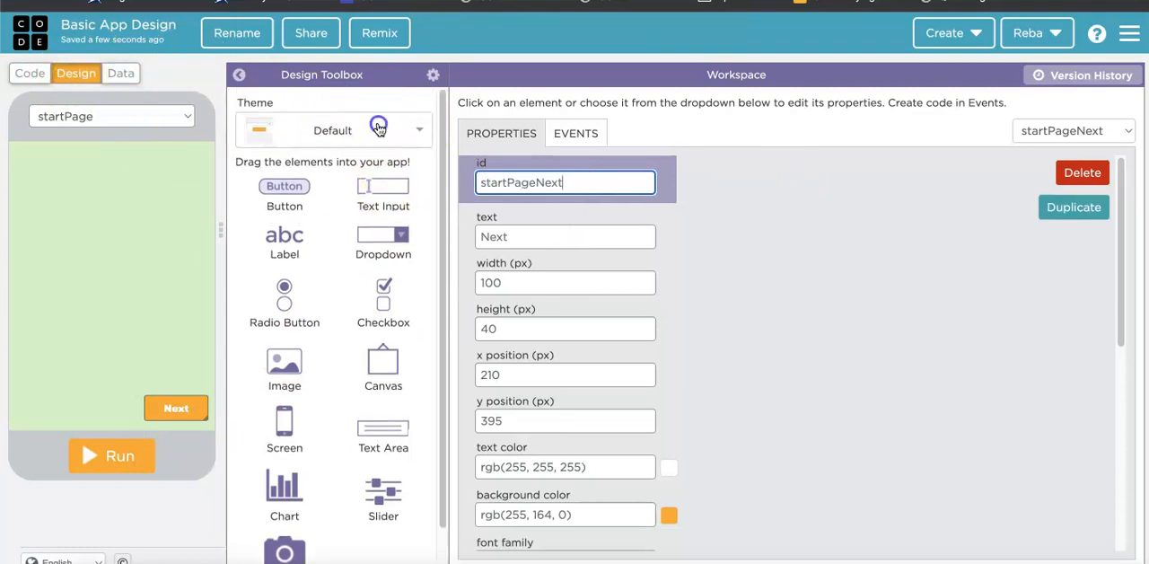
click(379, 130)
scroll(285, 505, down, 10)
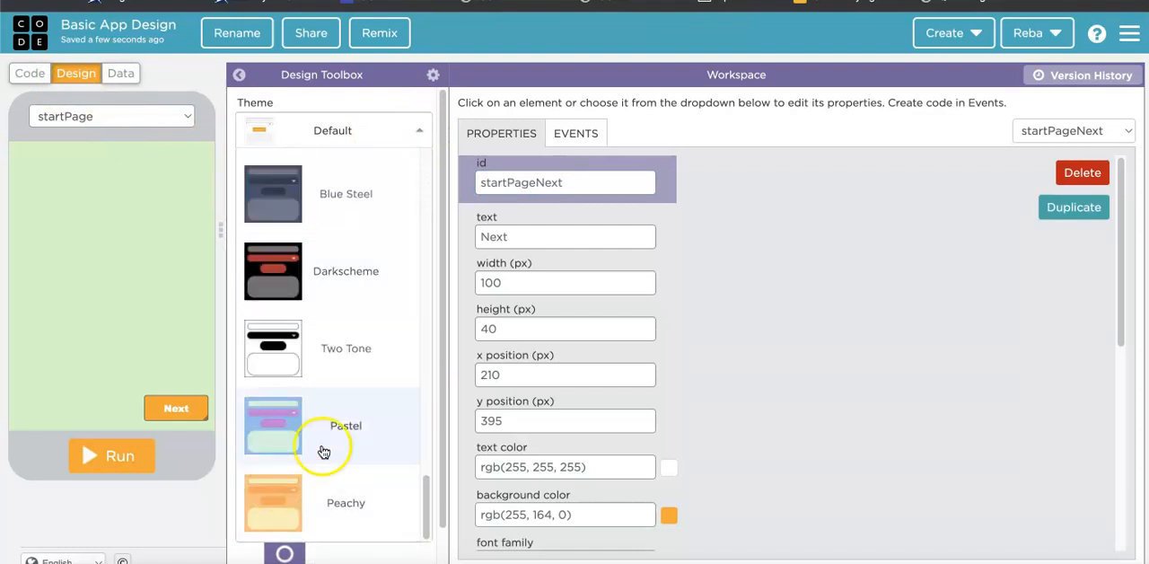
click(813, 371)
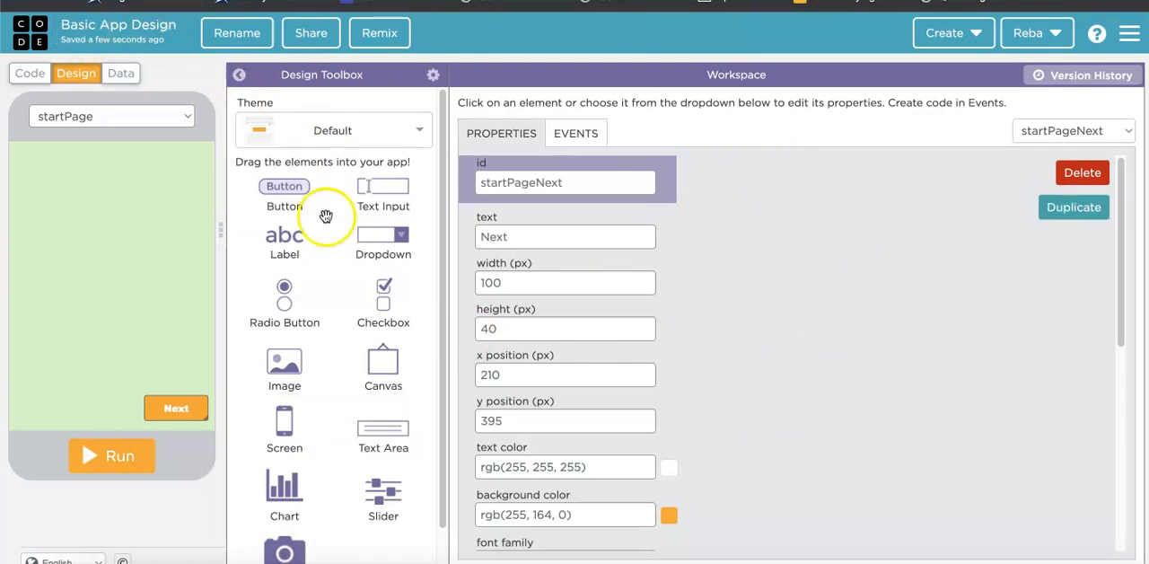
Set the Next button's background color to dark green #2f4323.
click(669, 513)
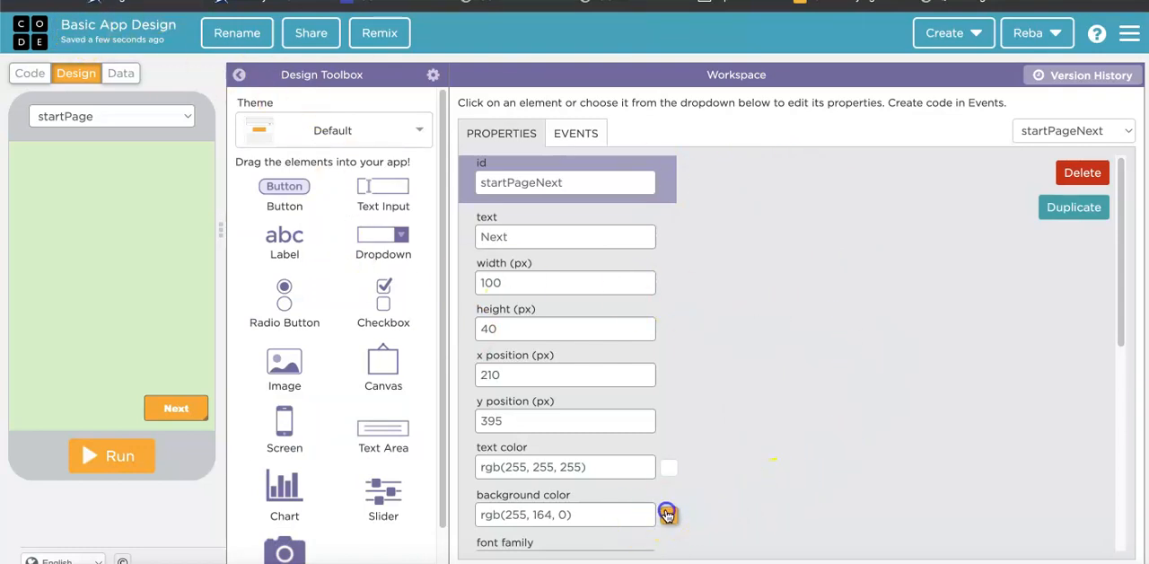
scroll(780, 438, down, 5)
scroll(720, 382, up, 3)
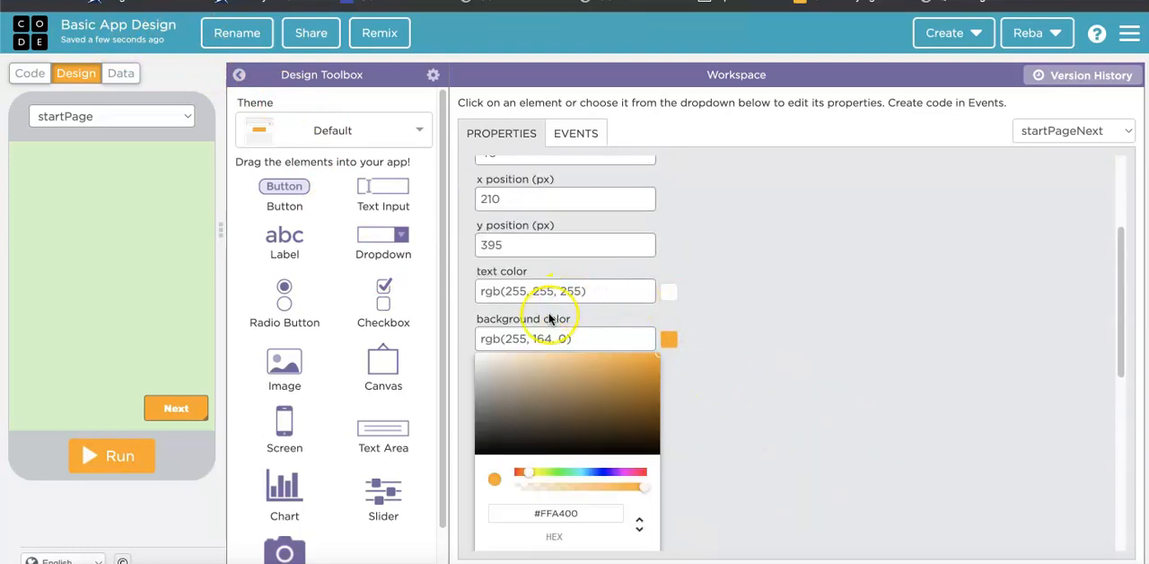
click(549, 473)
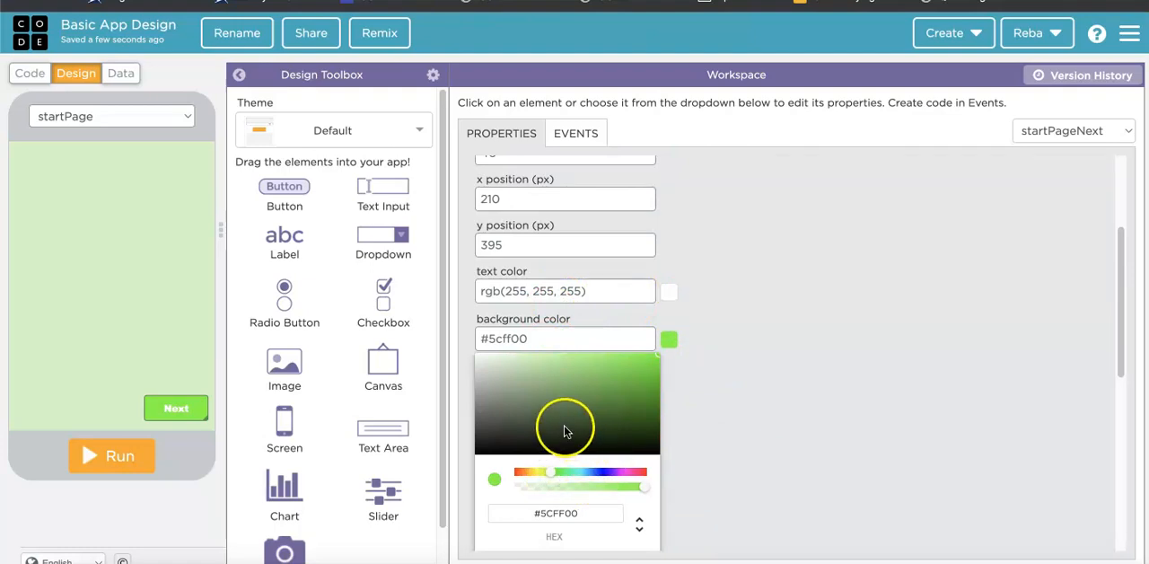
click(564, 428)
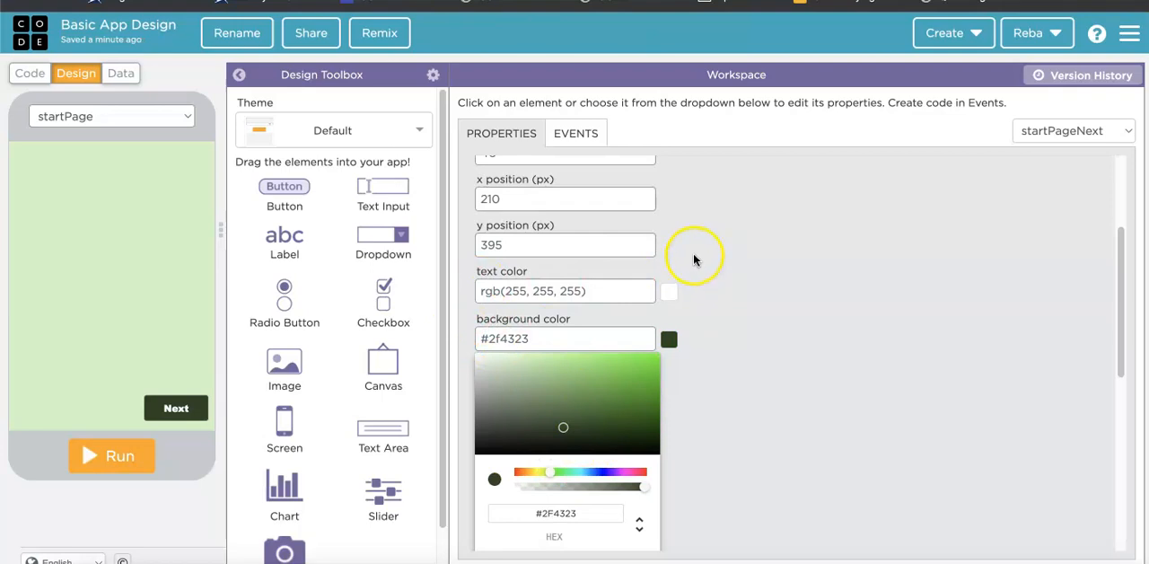
Round the Next button's corners by setting its border radius to 27 px.
scroll(693, 259, down, 5)
scroll(695, 275, up, 10)
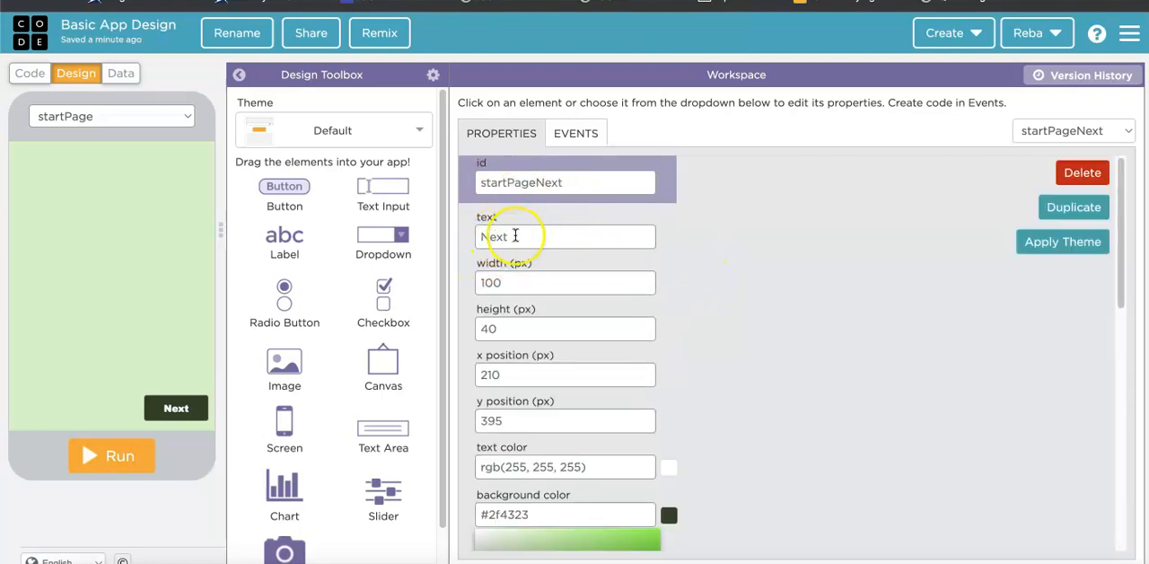
scroll(572, 413, down, 5)
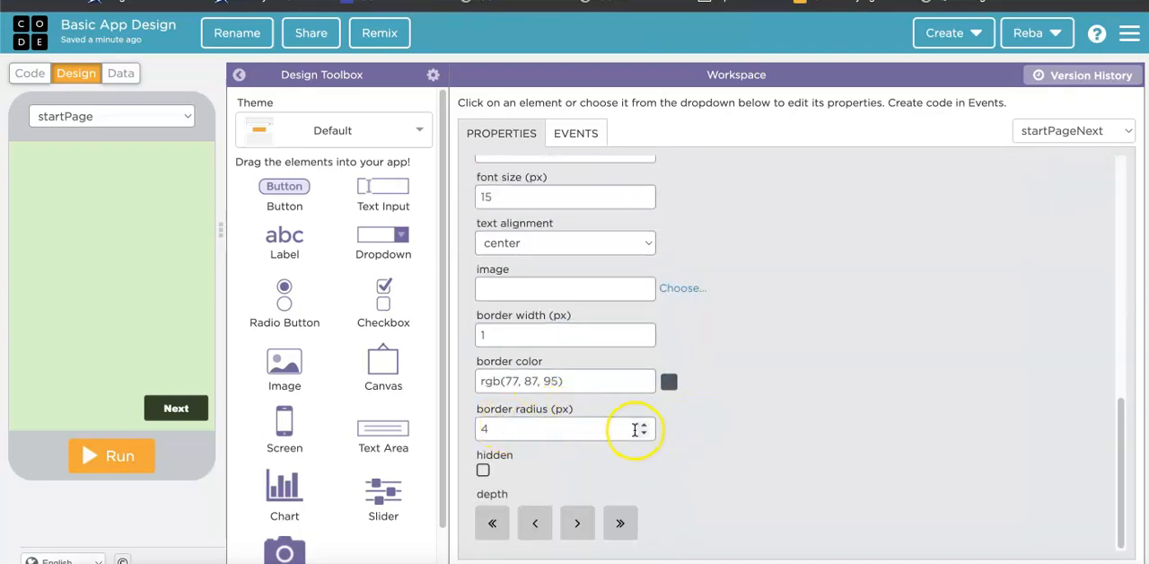
double_click(645, 425)
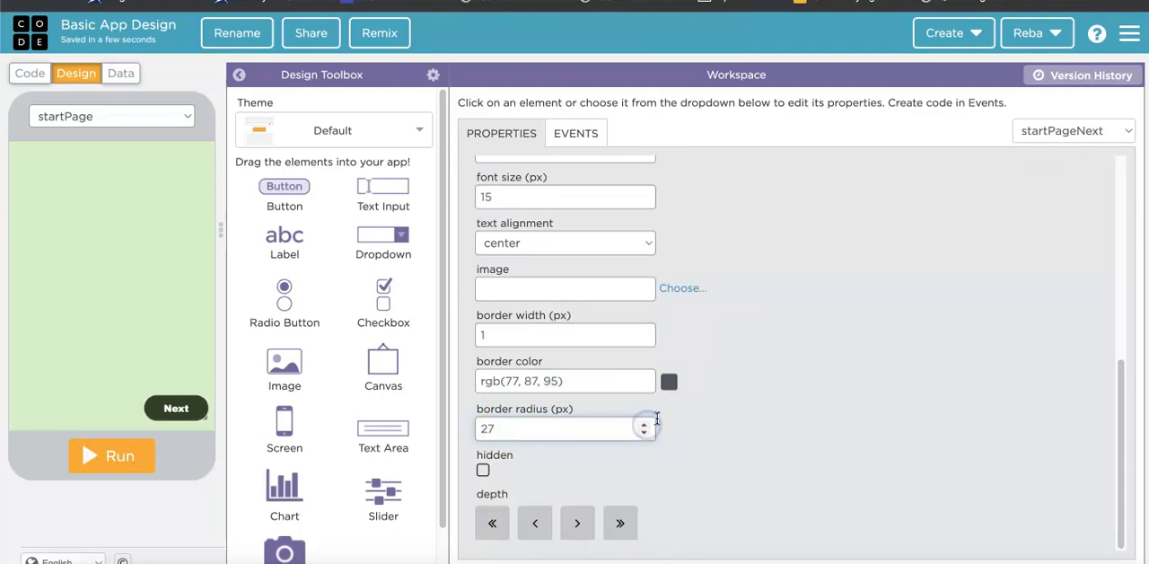
scroll(720, 320, up, 10)
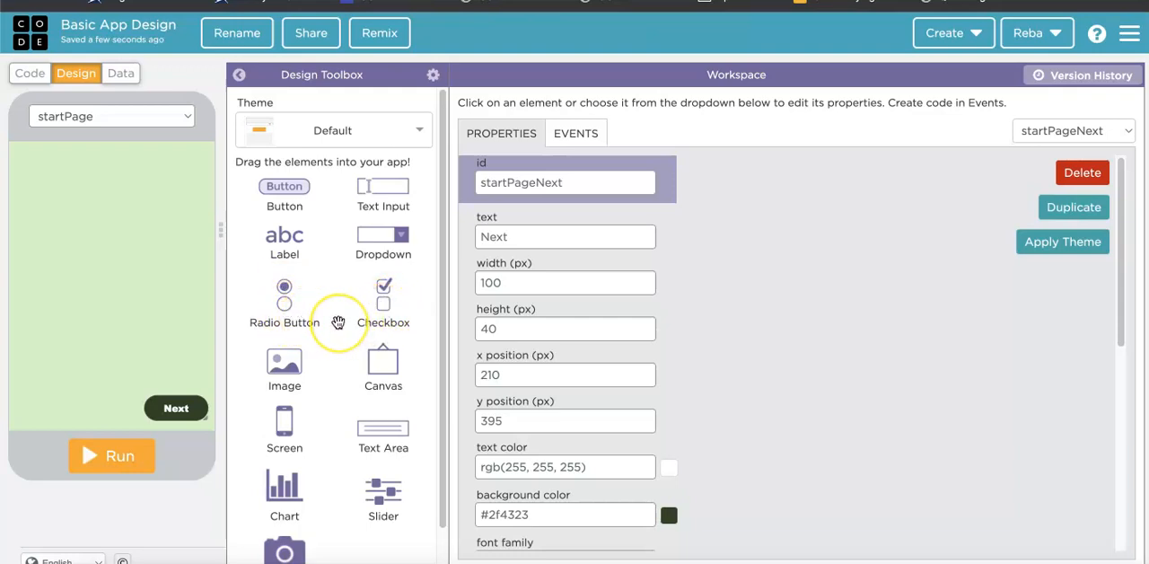
Add a text input at x 20, y 30 and a dropdown beneath it at x 20, y 85 on startPage.
scroll(339, 322, down, 3)
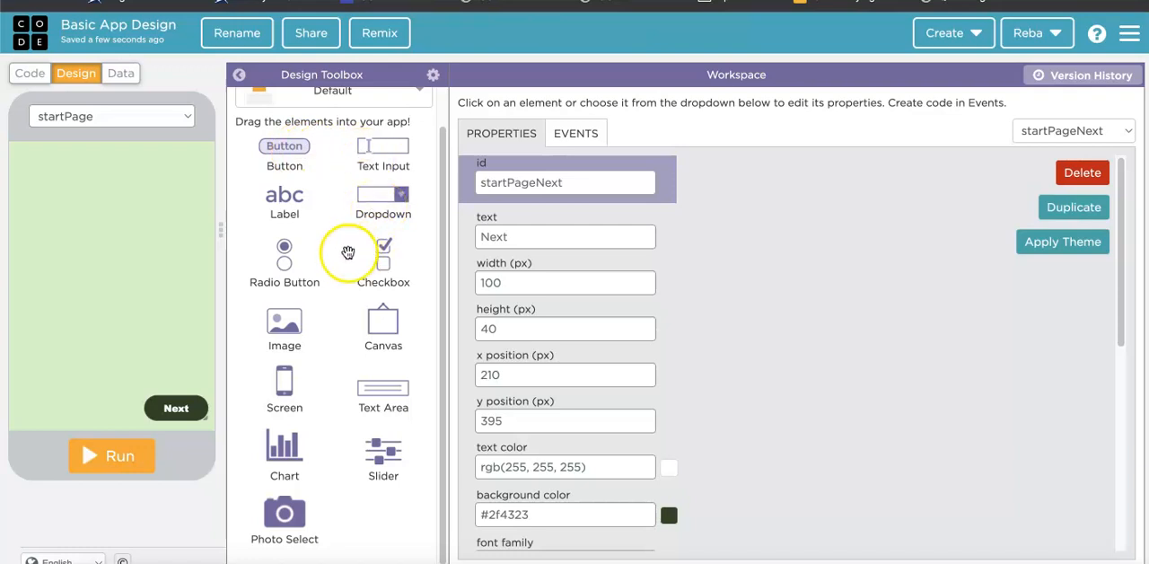
drag(379, 154, 89, 172)
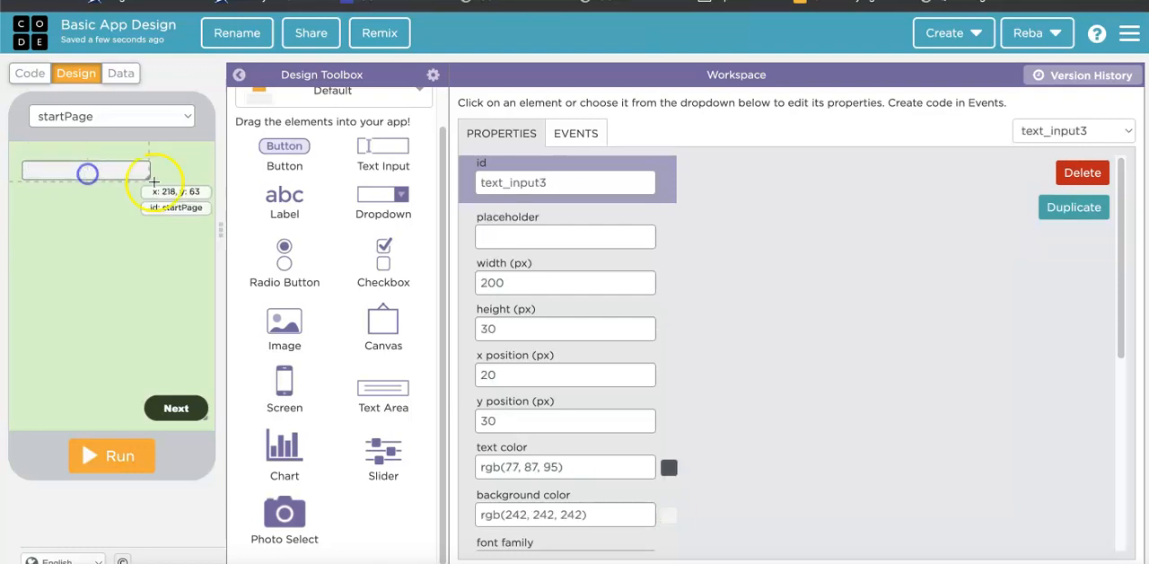
drag(393, 190, 87, 204)
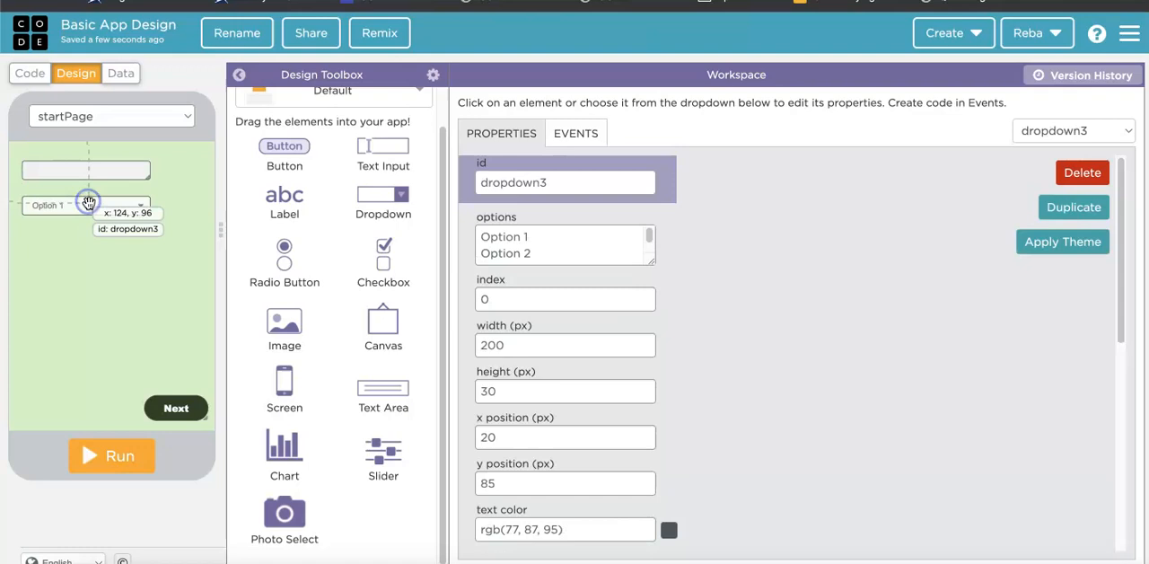
Add an image at x 10, y 220 and a text area beside it at x 120, y 220 on startPage.
drag(275, 321, 48, 286)
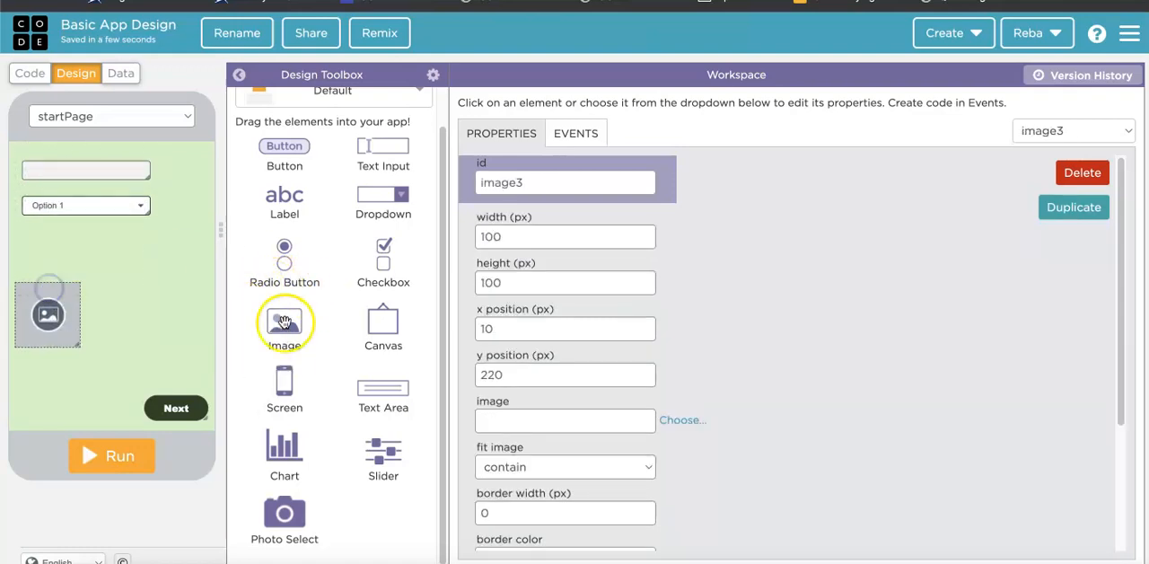
drag(377, 384, 151, 286)
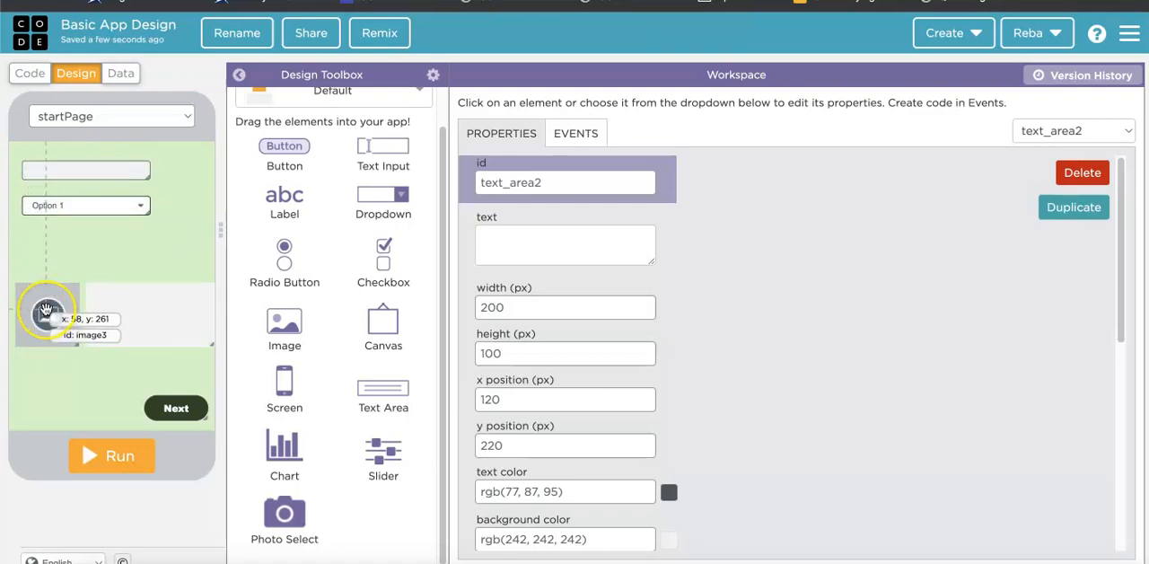
Assign the lightning bolt icon (fa-bolt) from the icon library to the image element on startPage.
click(47, 312)
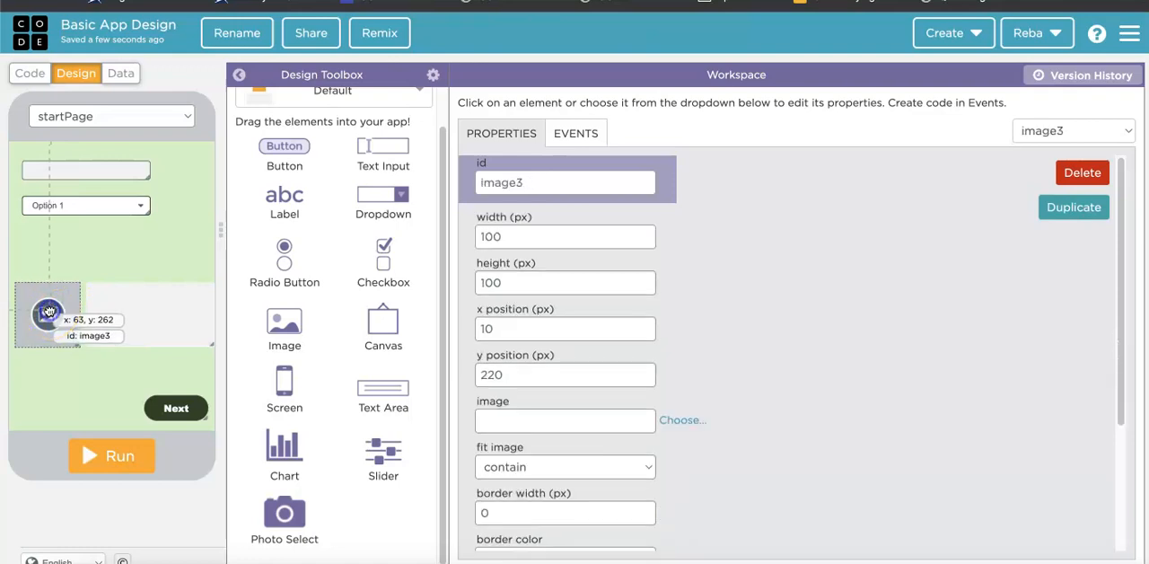
click(667, 420)
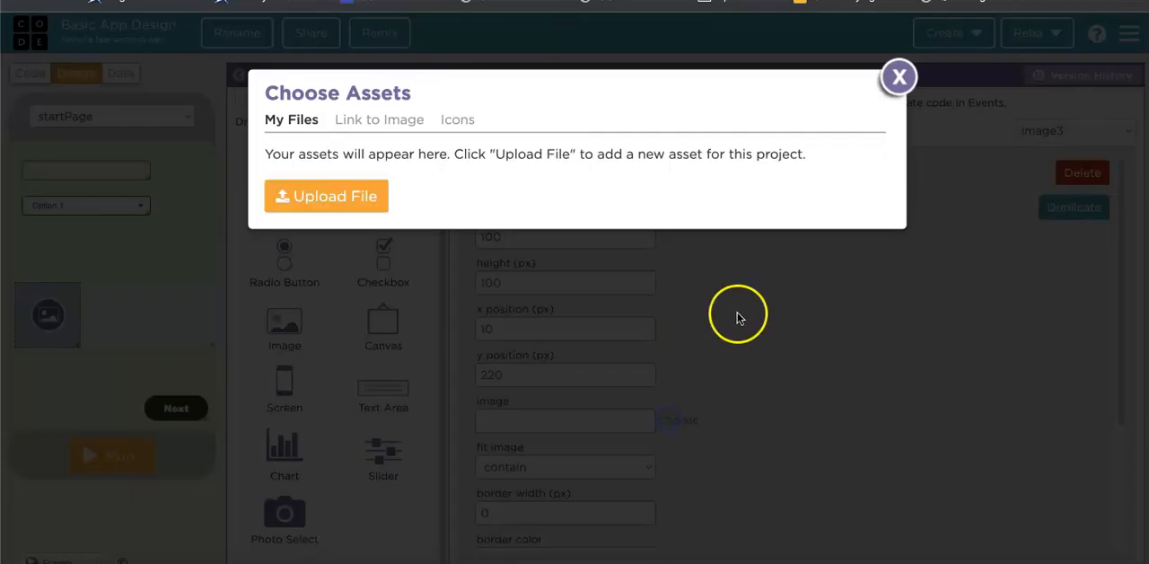
click(456, 122)
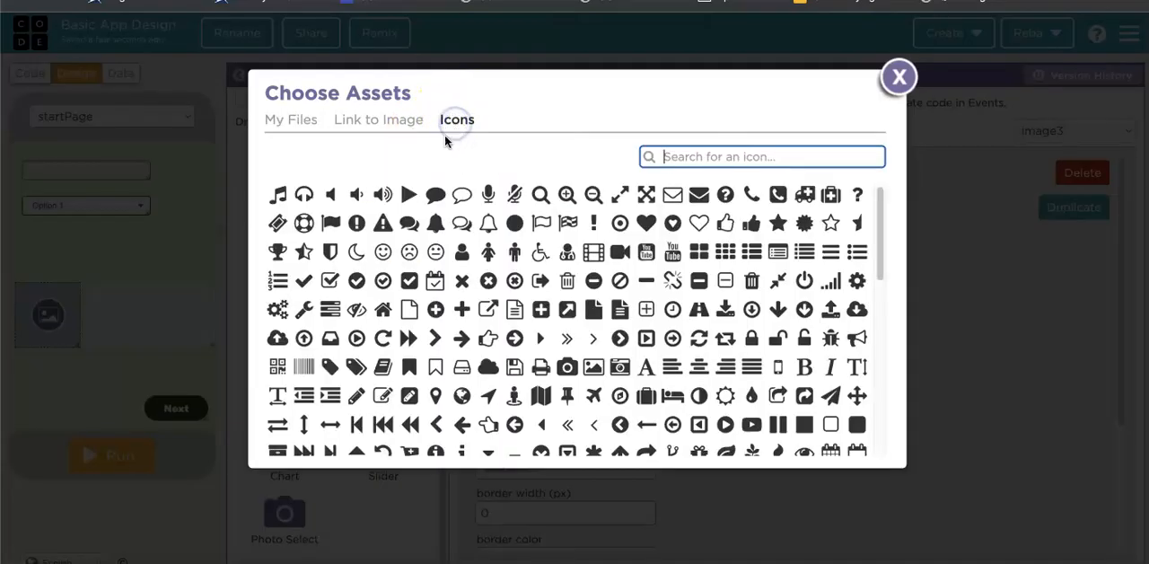
scroll(401, 359, down, 3)
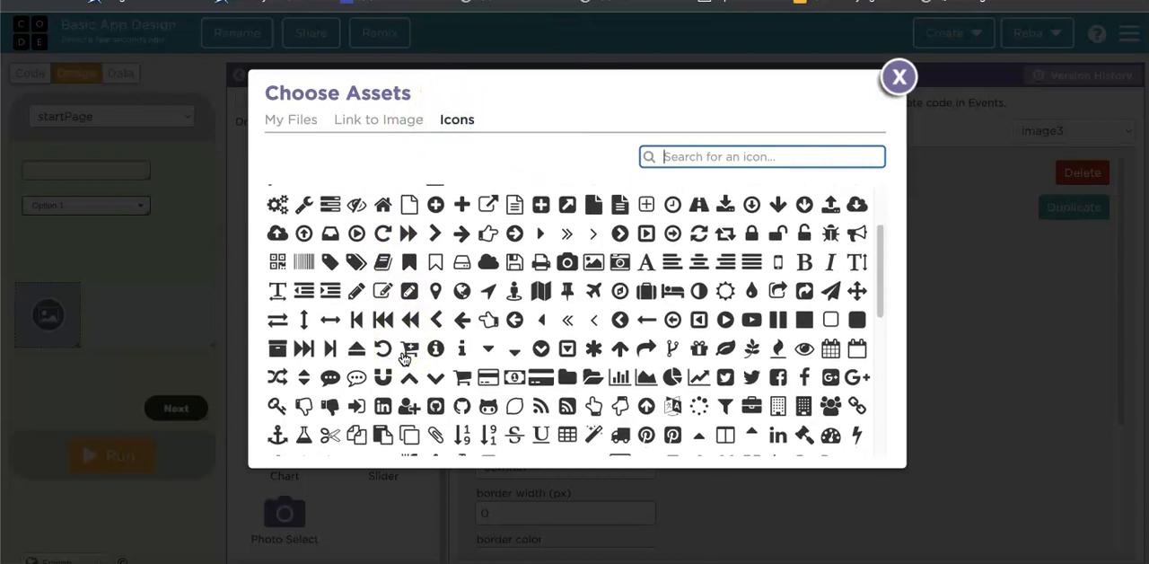
scroll(404, 359, down, 8)
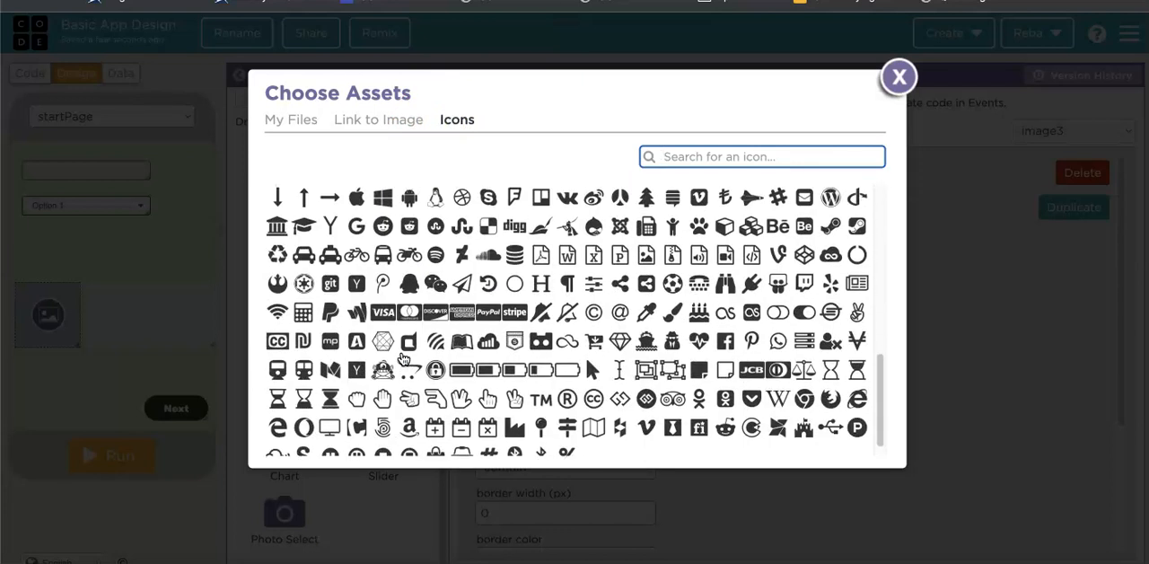
scroll(403, 359, up, 2)
scroll(403, 359, up, 3)
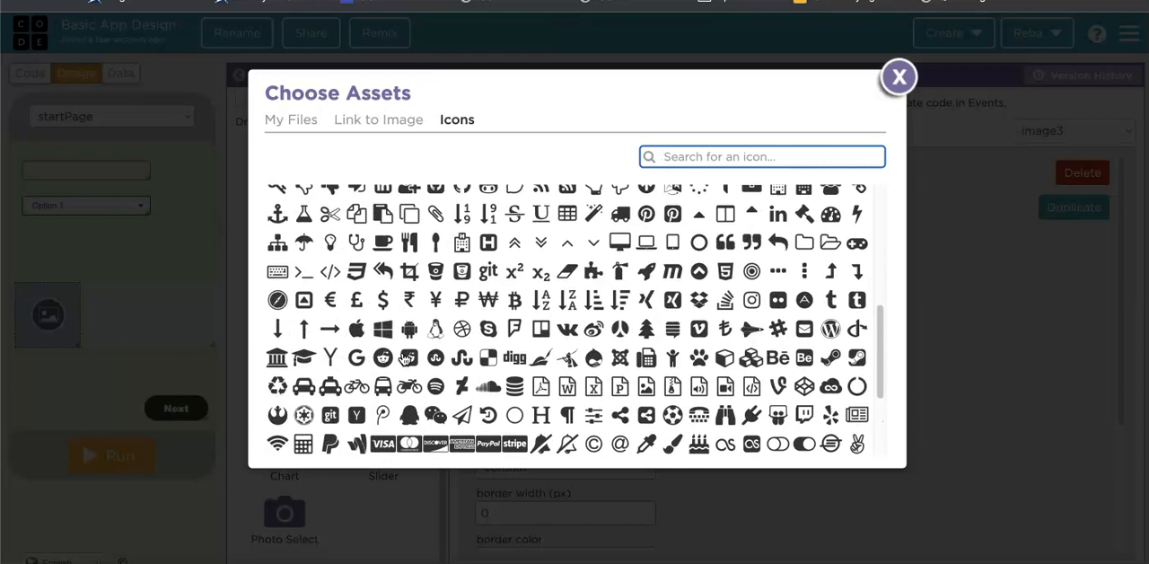
scroll(404, 357, up, 1)
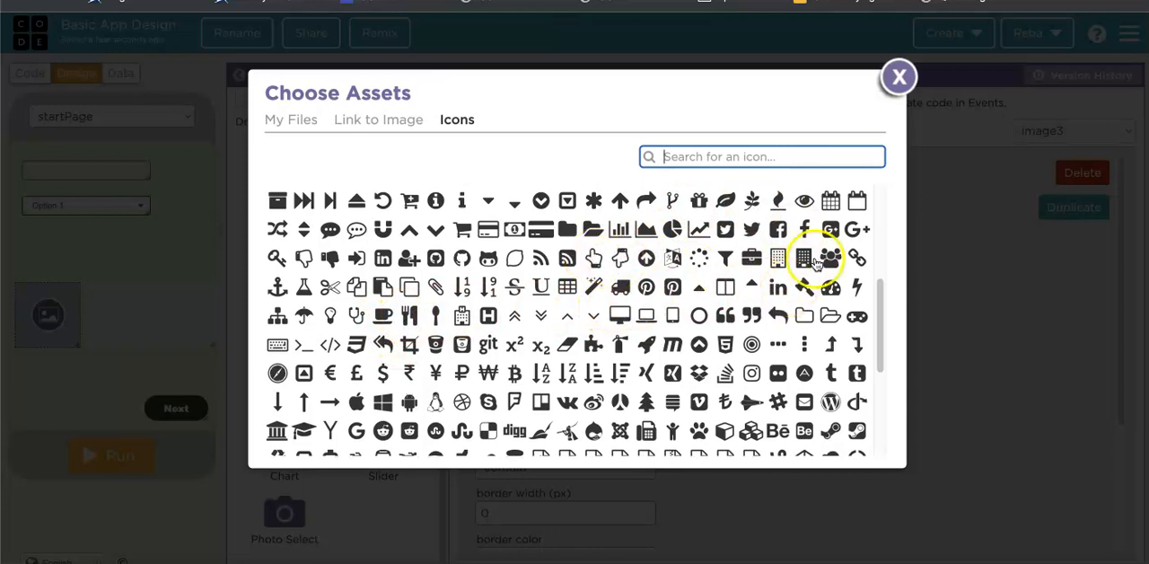
click(856, 286)
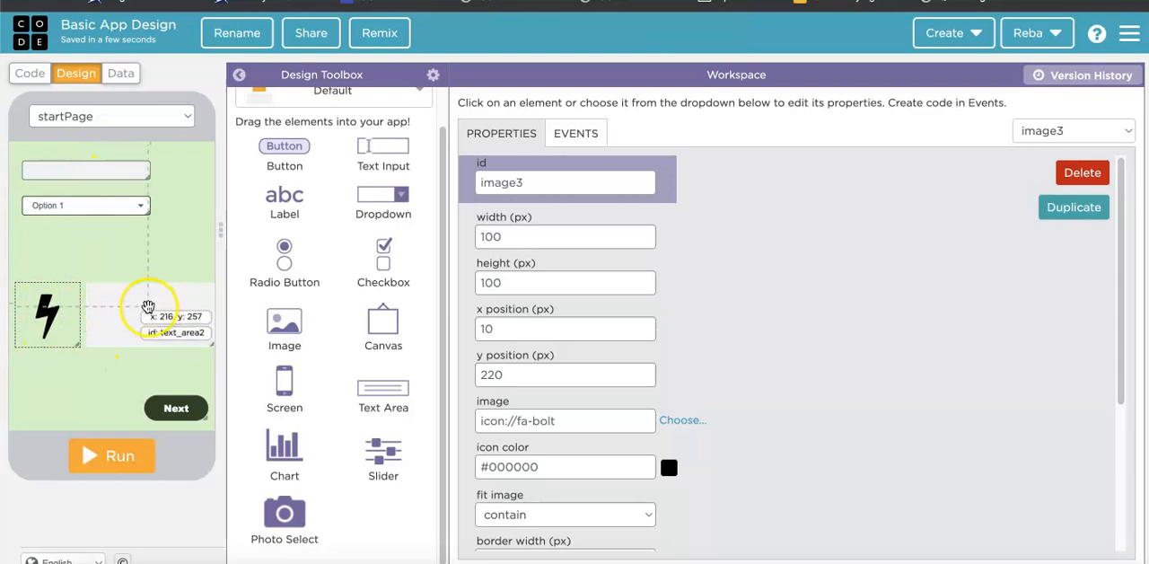
Set the text input's placeholder to "Please type your name".
click(145, 317)
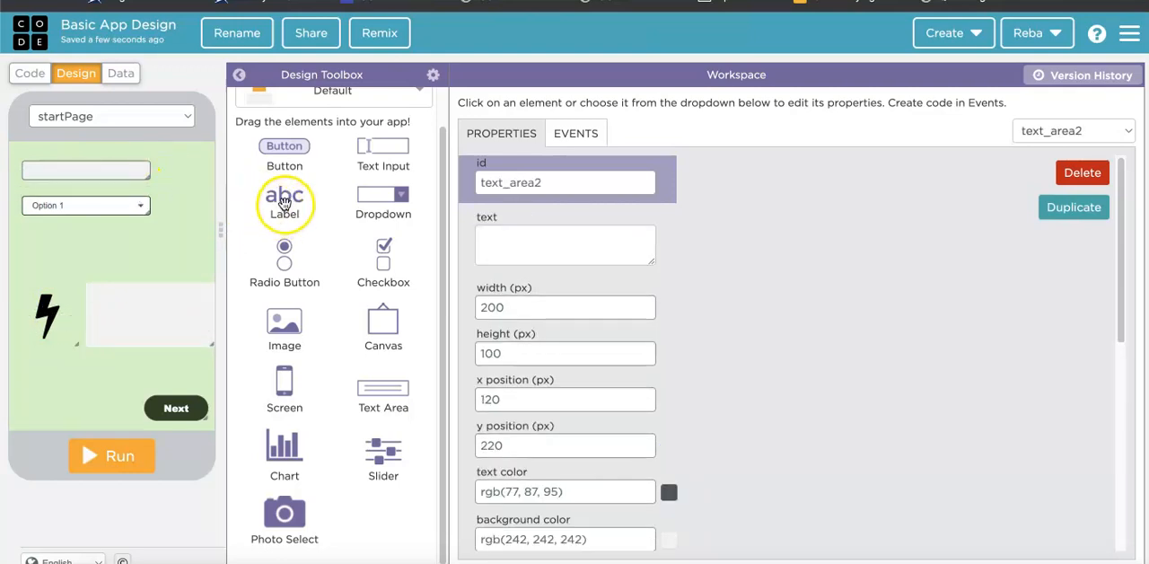
click(39, 168)
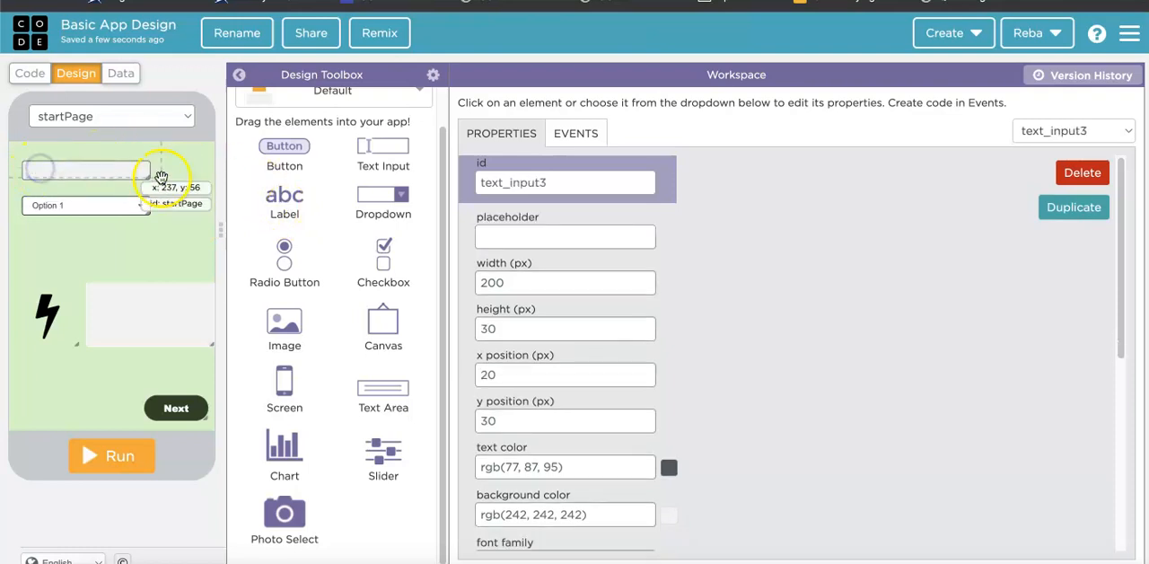
click(508, 236)
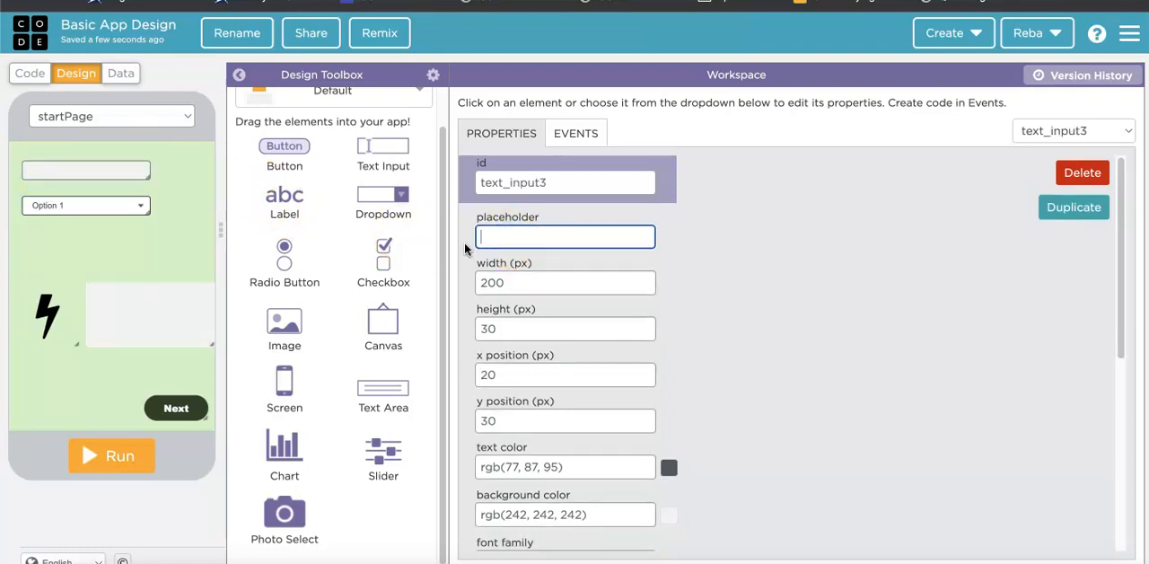
text(Pleasetype your name)
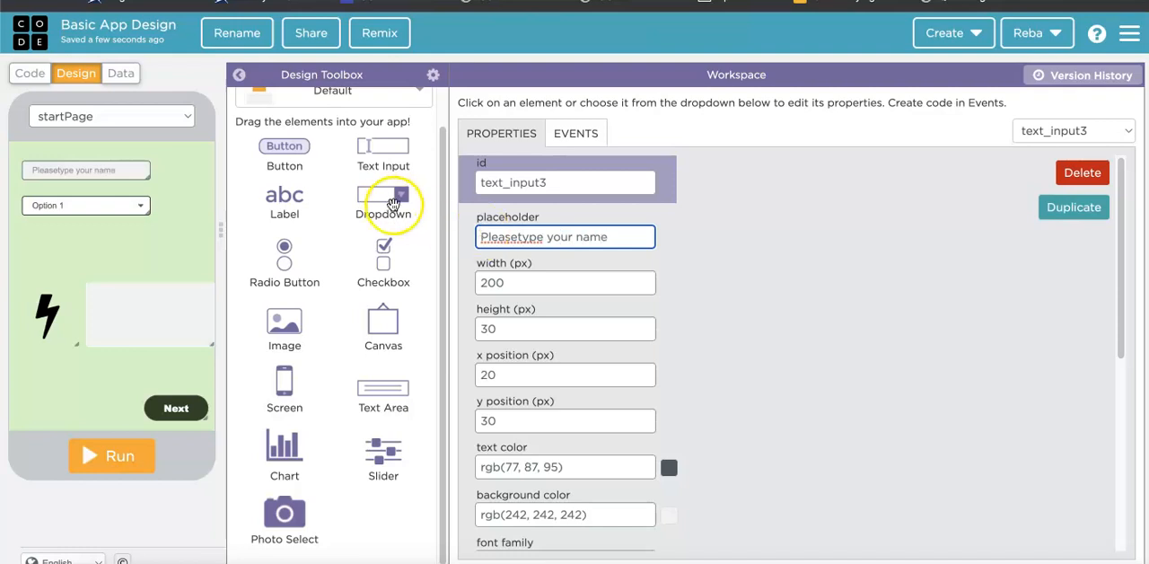
click(514, 238)
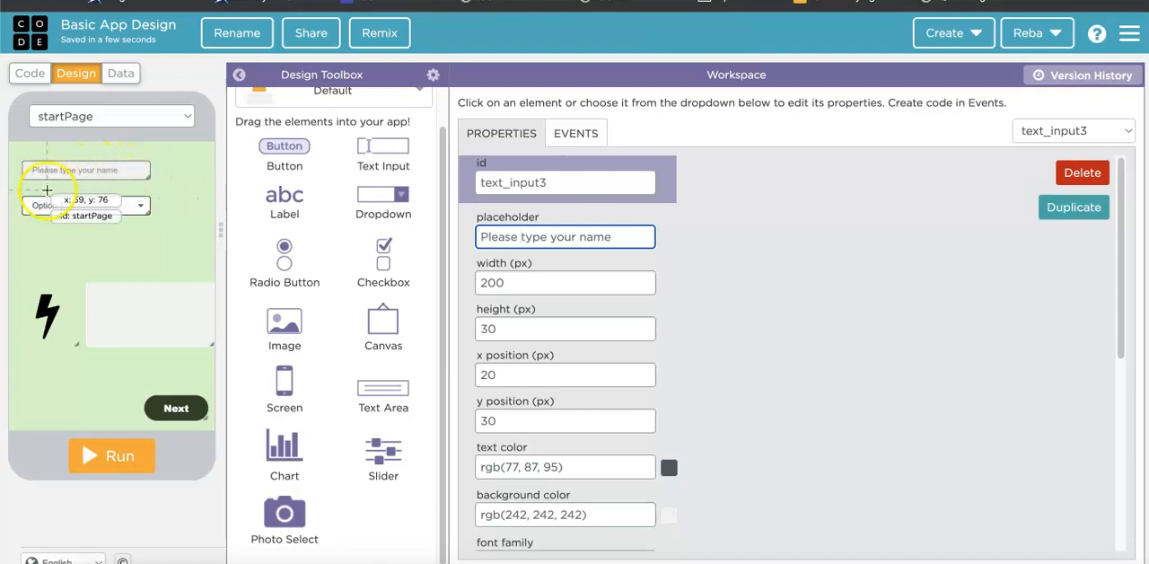
Place a label above the text input at x 10, y 5 and another above the dropdown at x 20, y 60.
drag(274, 202, 33, 158)
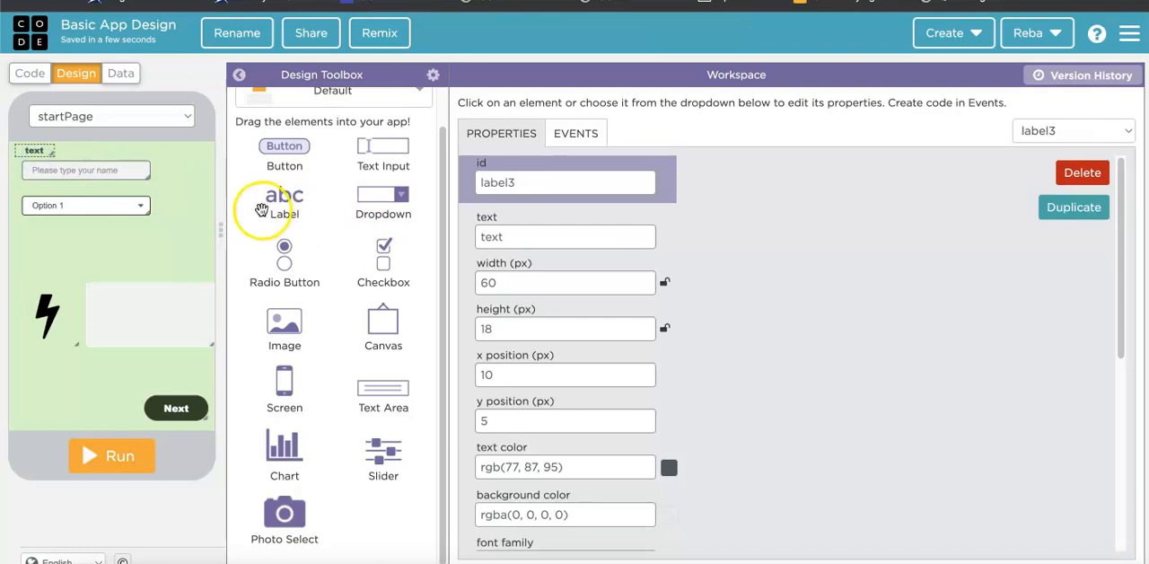
drag(284, 199, 31, 194)
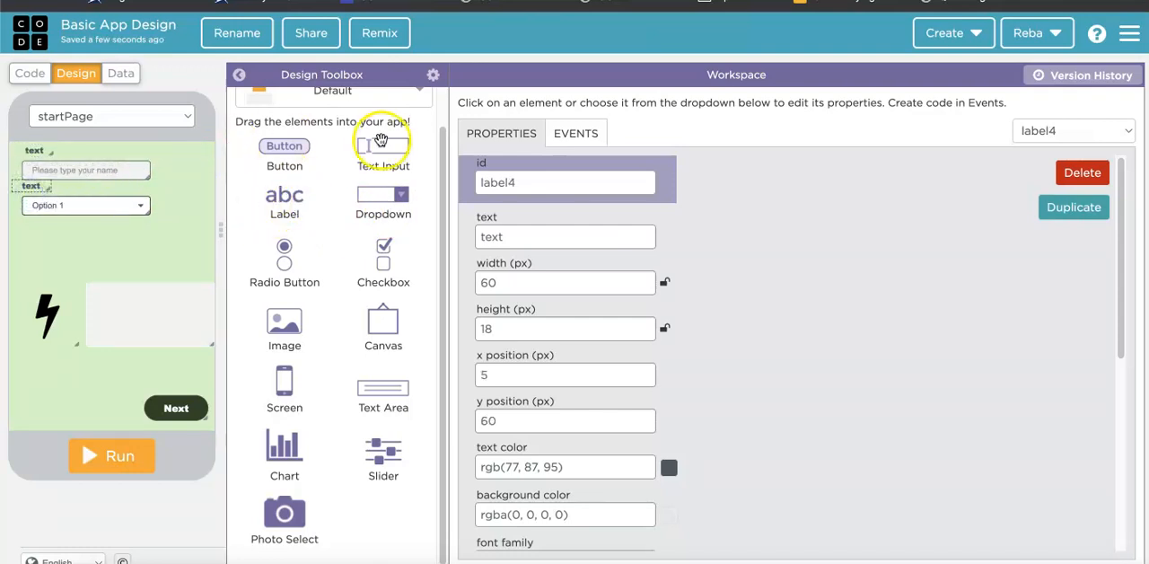
drag(34, 147, 35, 149)
drag(30, 186, 37, 185)
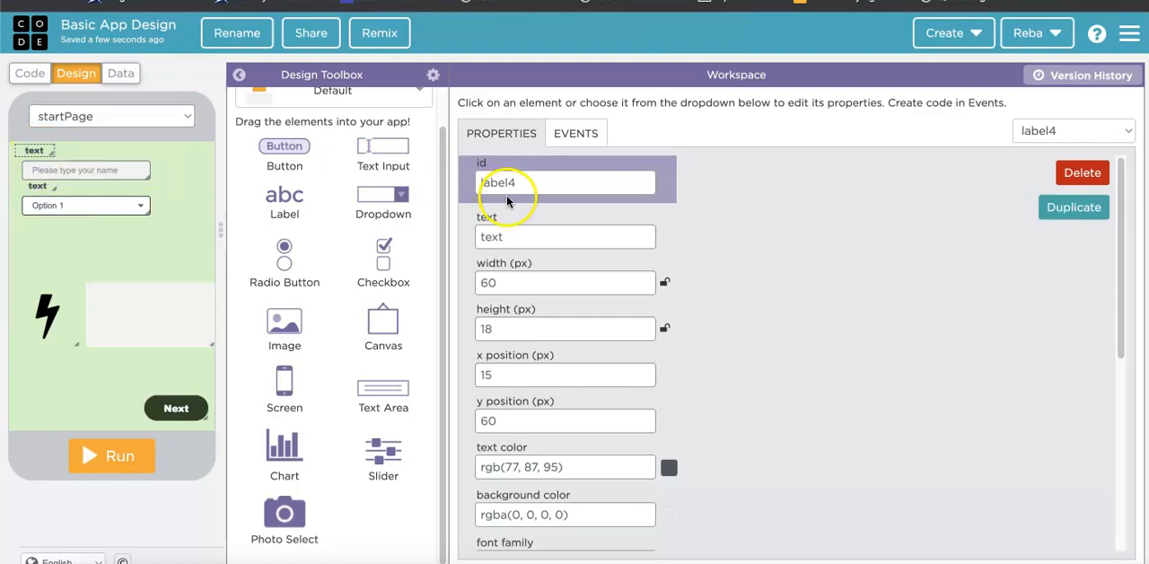
drag(31, 186, 36, 186)
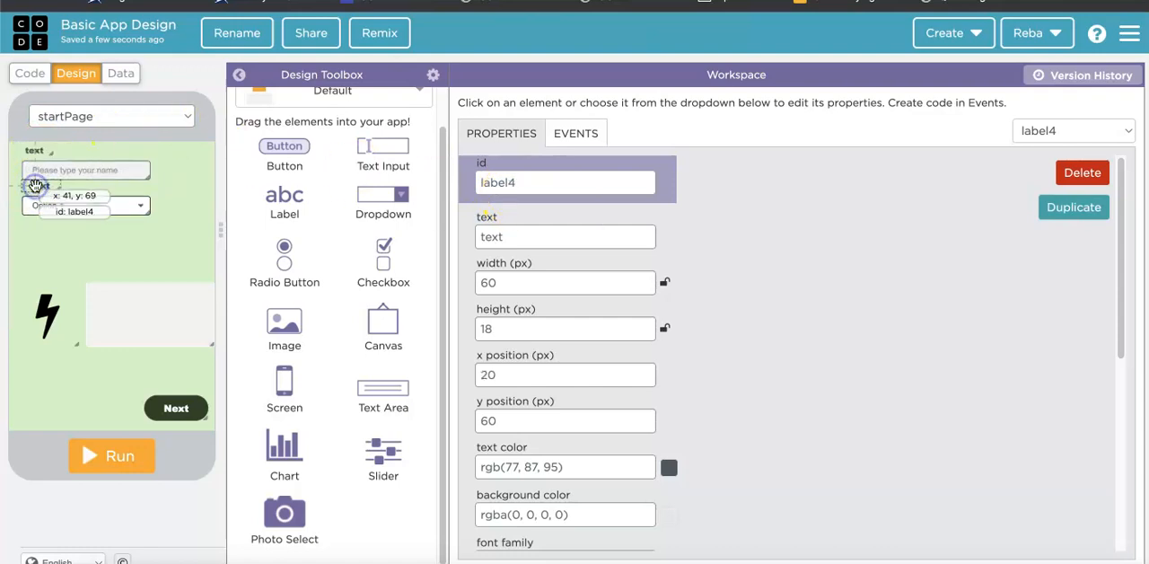
click(511, 184)
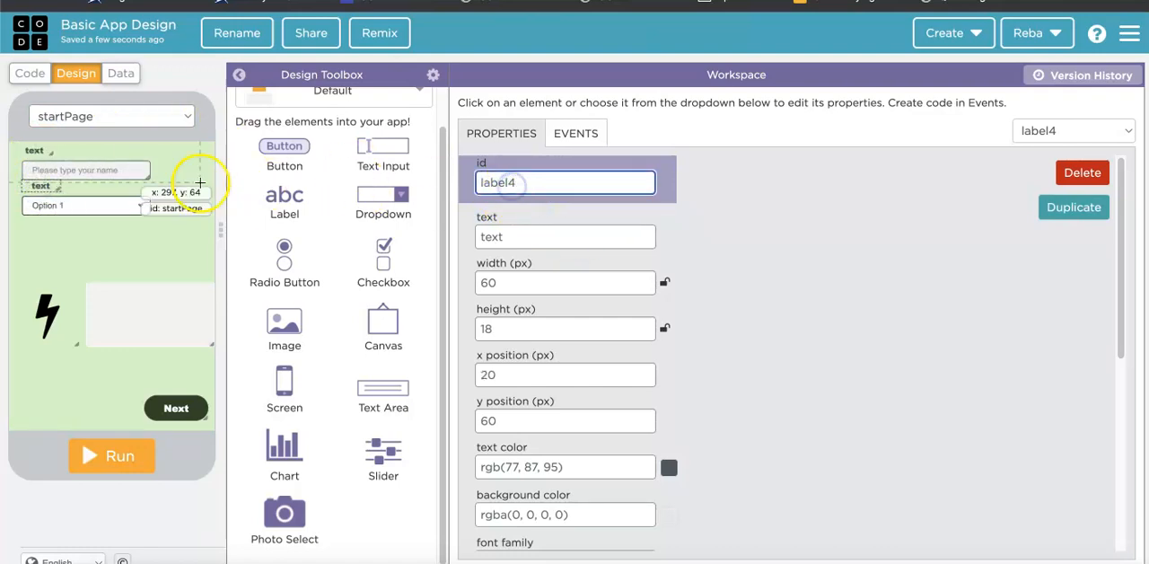
click(38, 187)
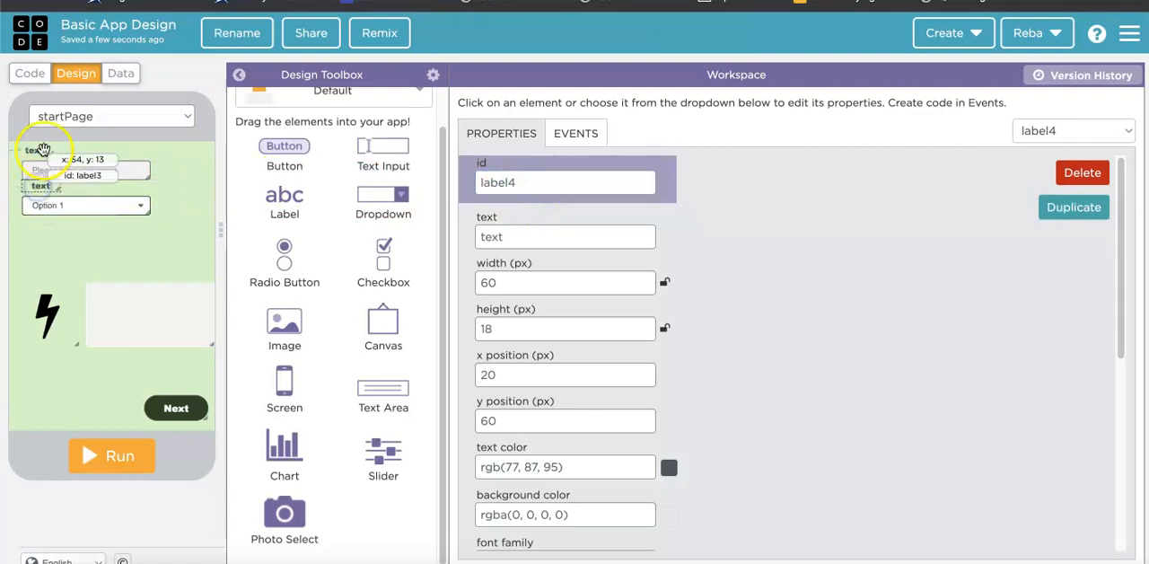
click(43, 153)
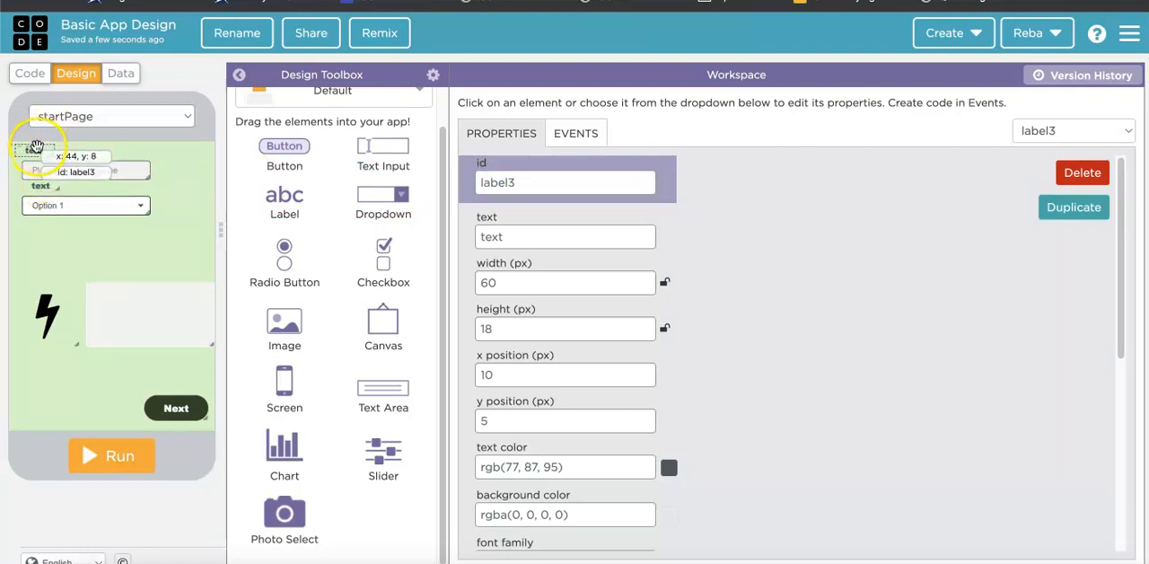
Move the label above the text input to x 20, y 5 and set its id to nameLabel.
drag(38, 149, 44, 149)
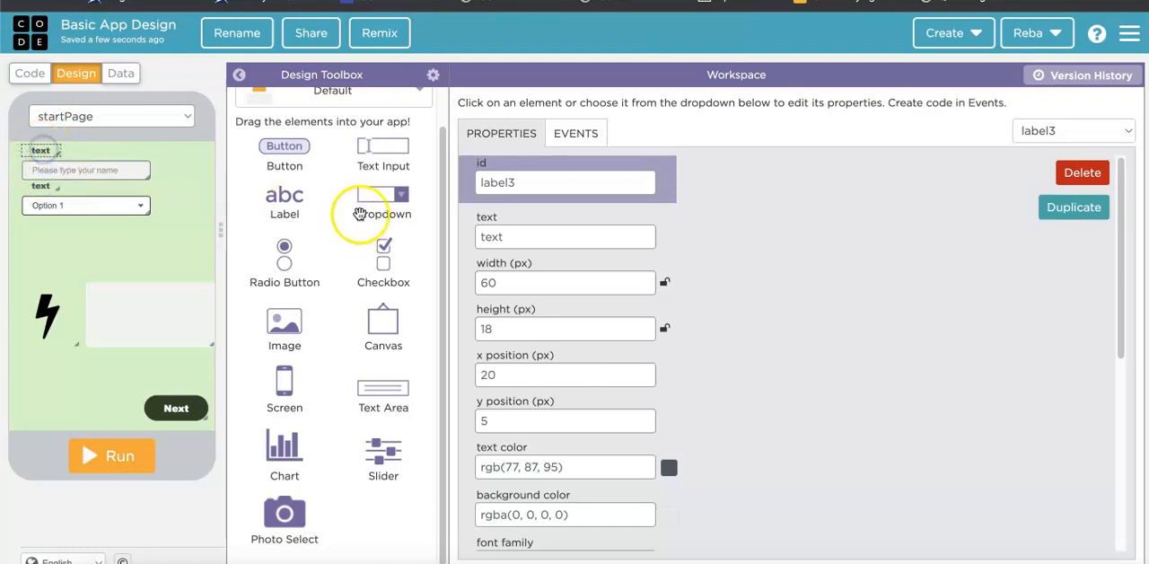
double_click(491, 183)
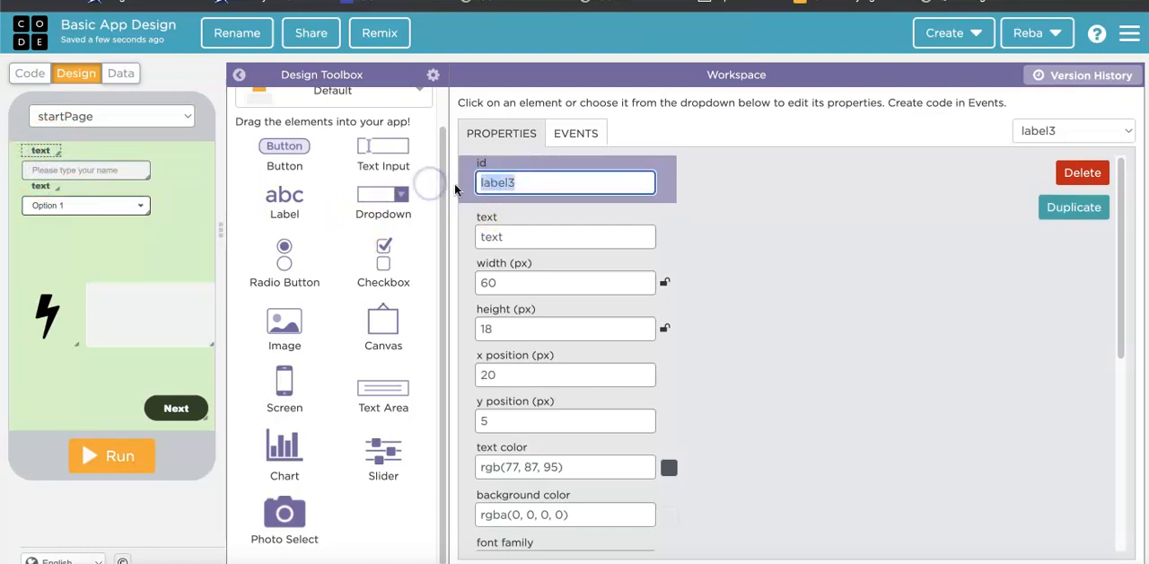
text(name)
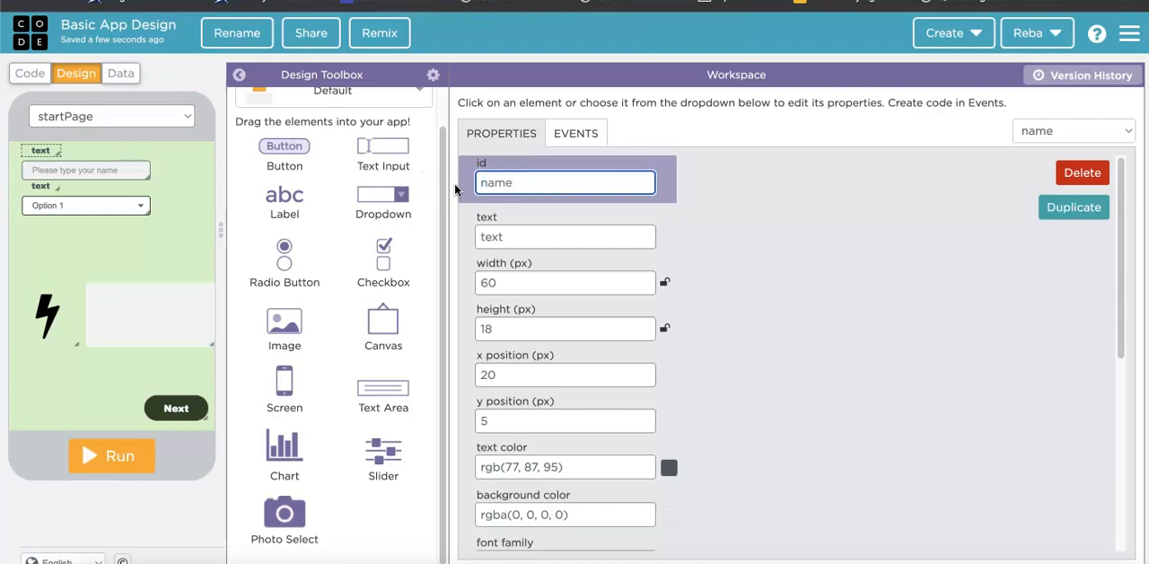
text(Label)
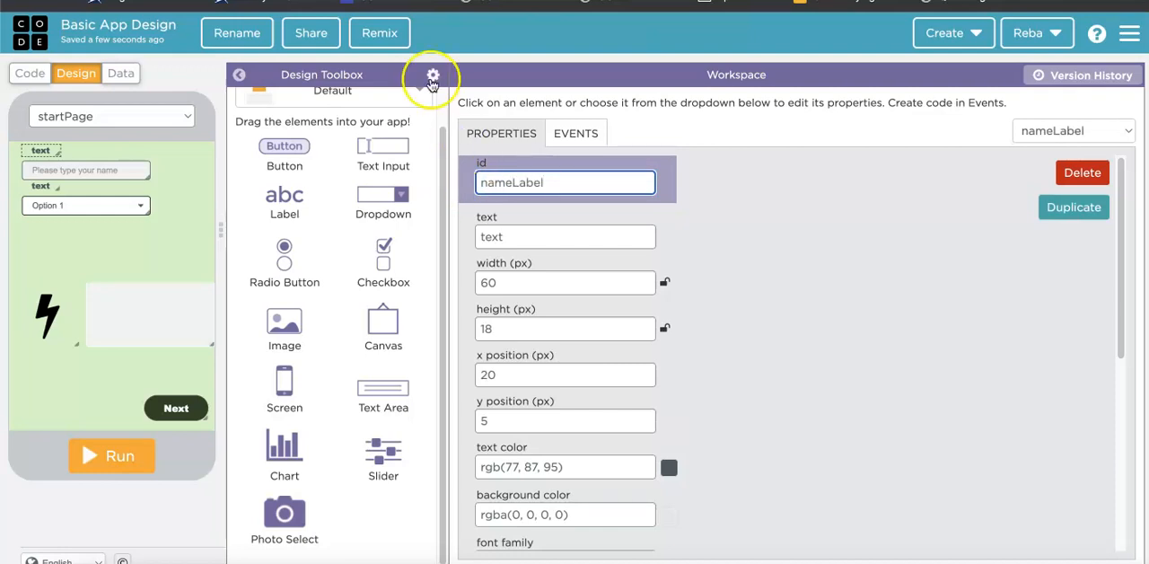
Set the id of the label above the dropdown to ageLabel.
click(42, 186)
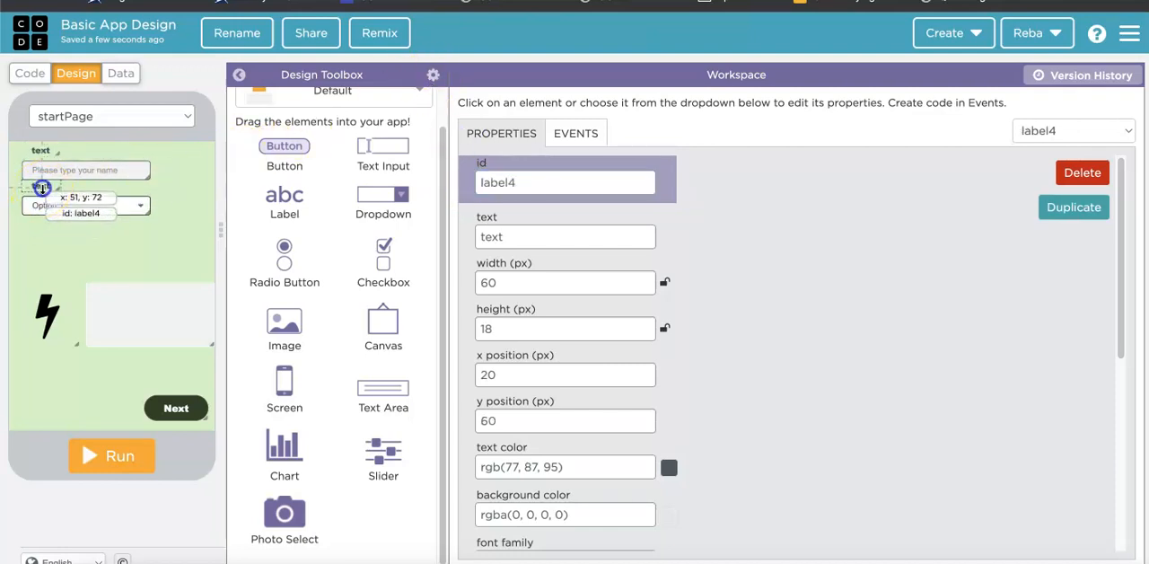
double_click(491, 183)
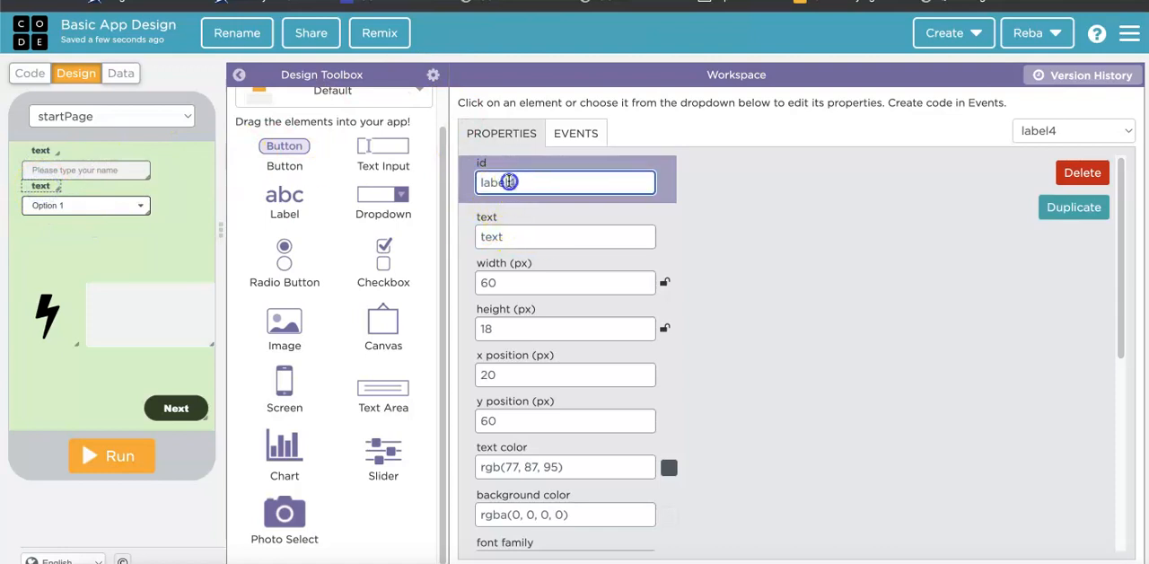
text(ageL)
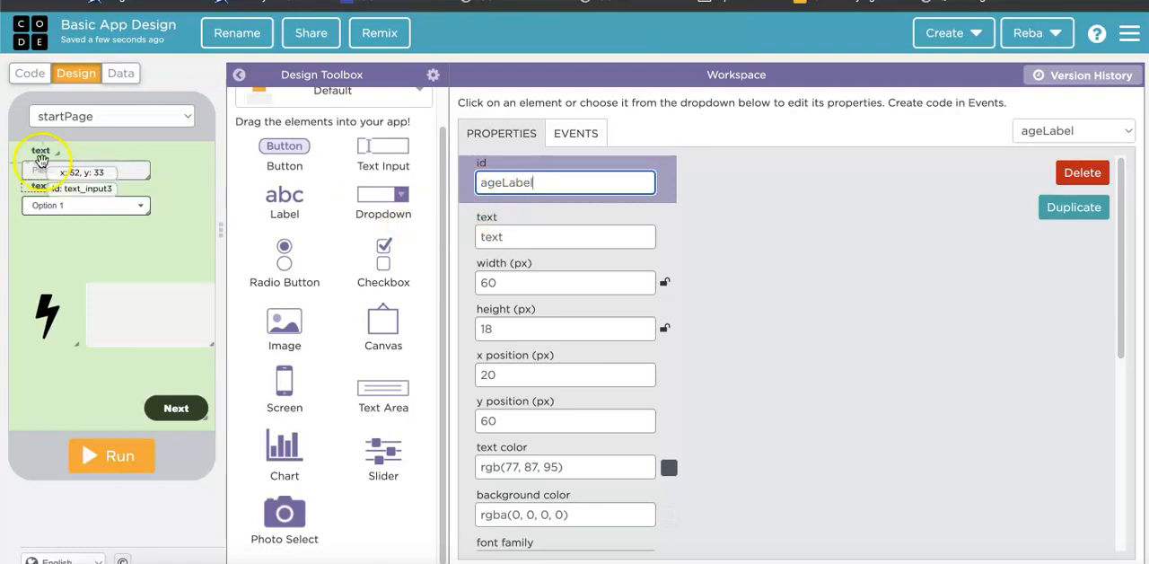
Set the id of the "Please type your name" text input to nameInput.
click(45, 169)
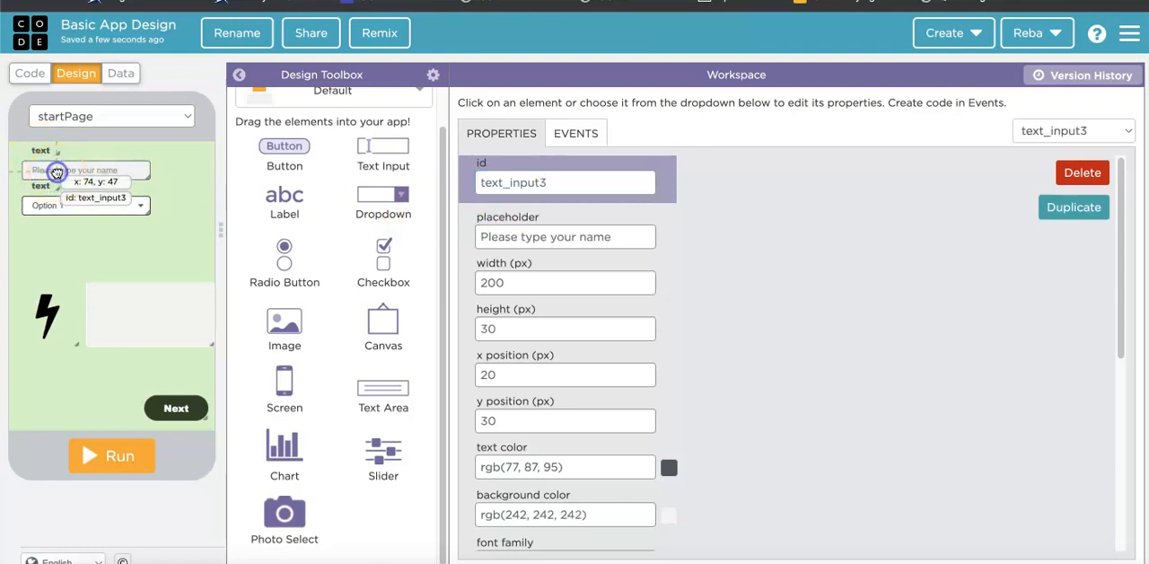
double_click(545, 179)
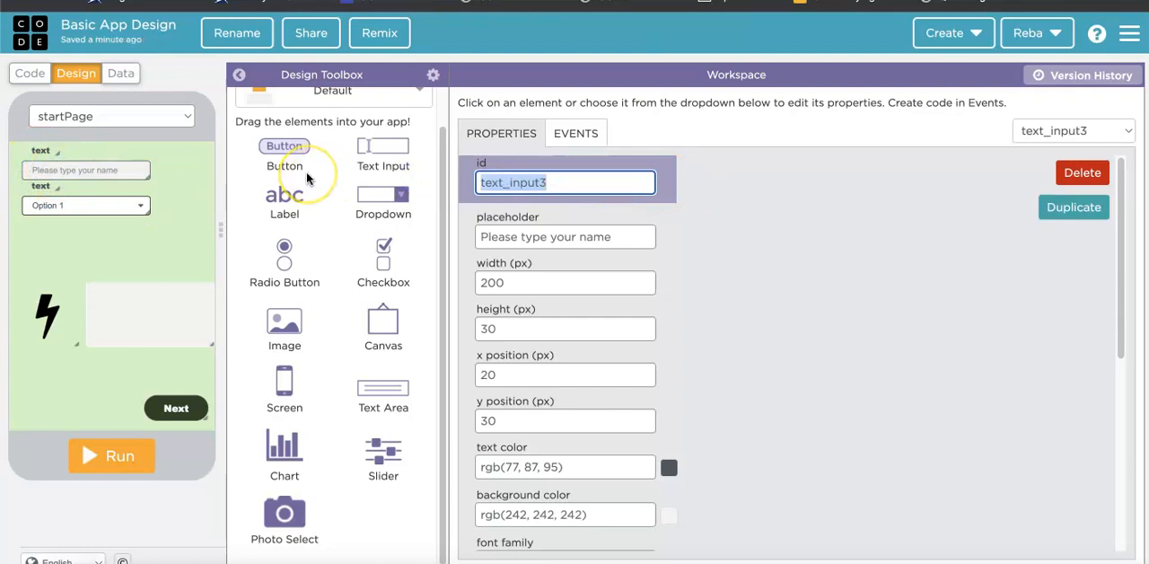
text(nameInput)
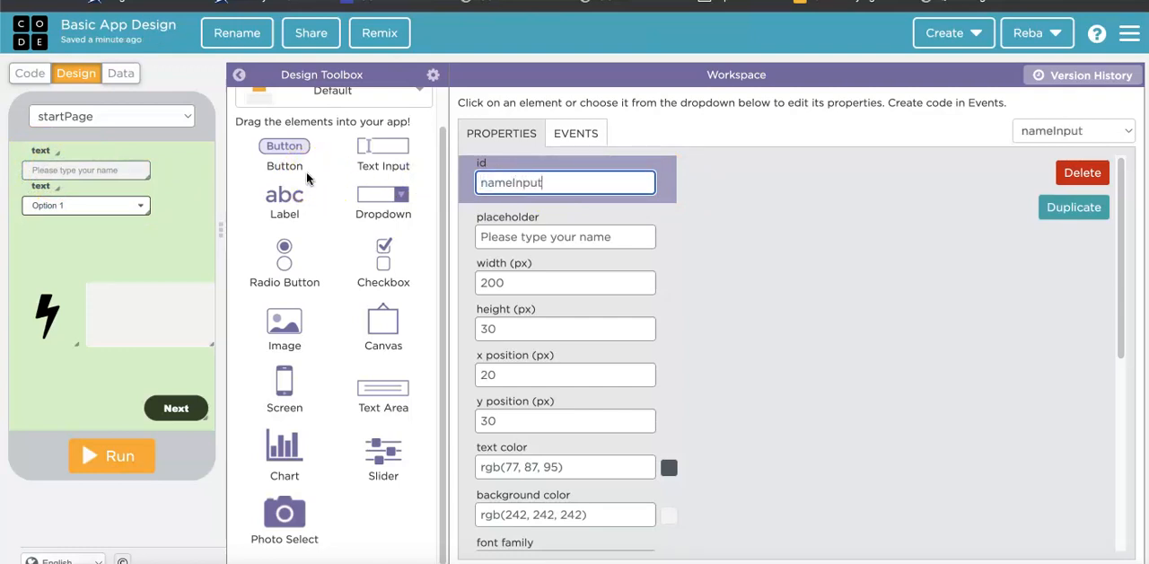
Set the id of the dropdown on startPage to chooseAge.
click(76, 205)
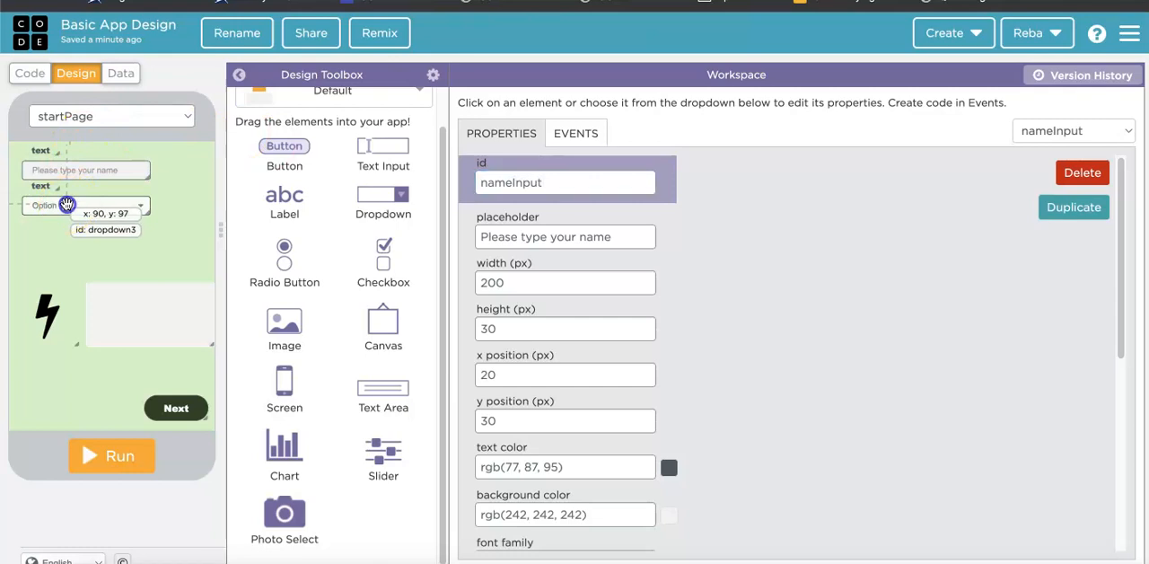
double_click(566, 182)
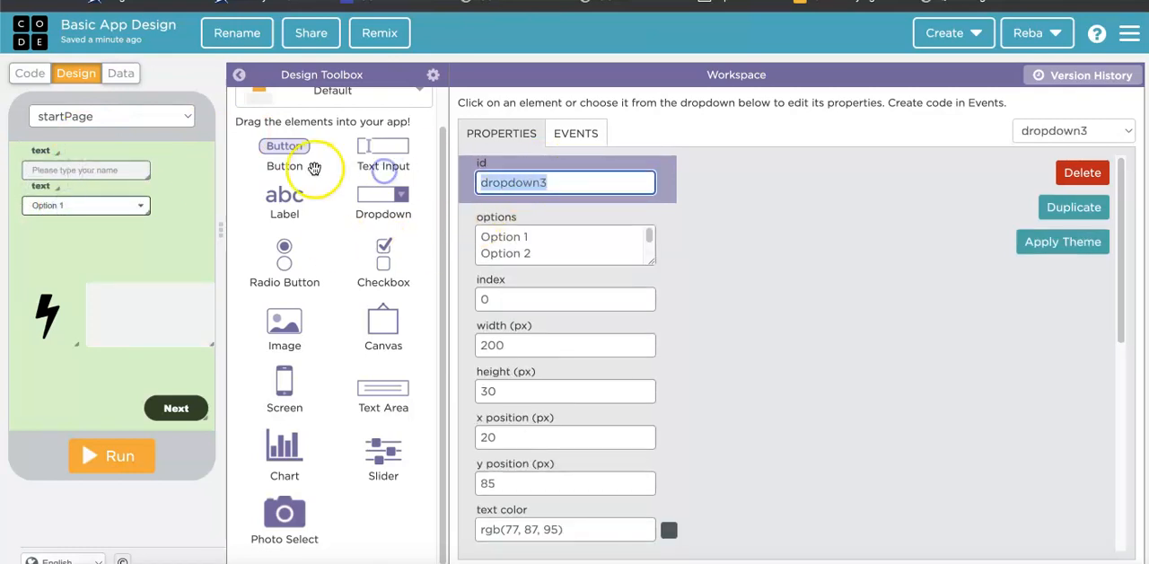
text(chooseAge)
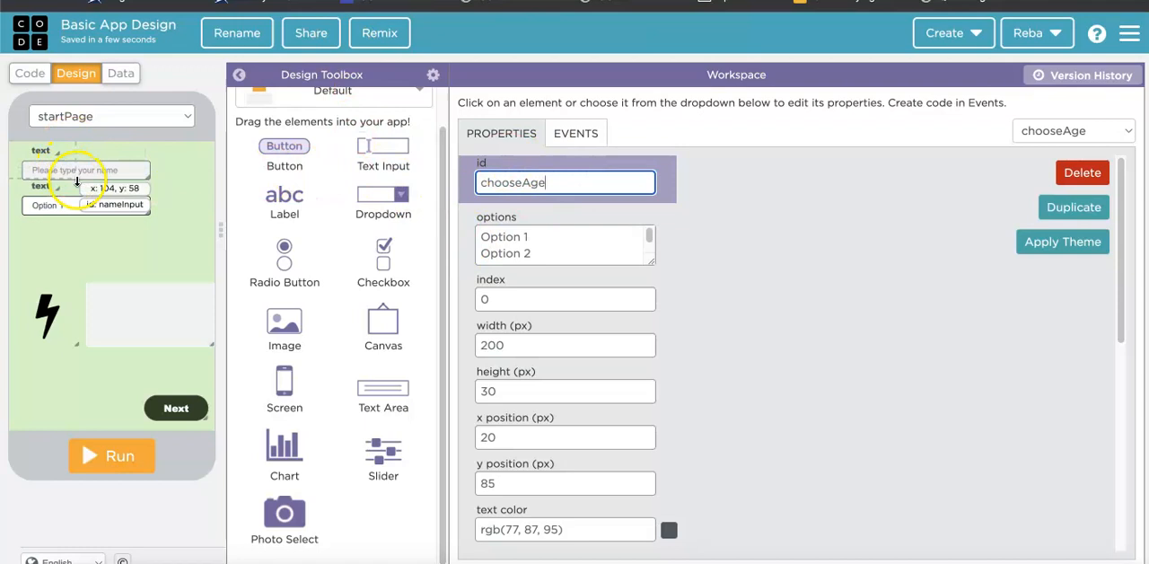
Set the text of nameLabel to "Type Your Name".
click(40, 150)
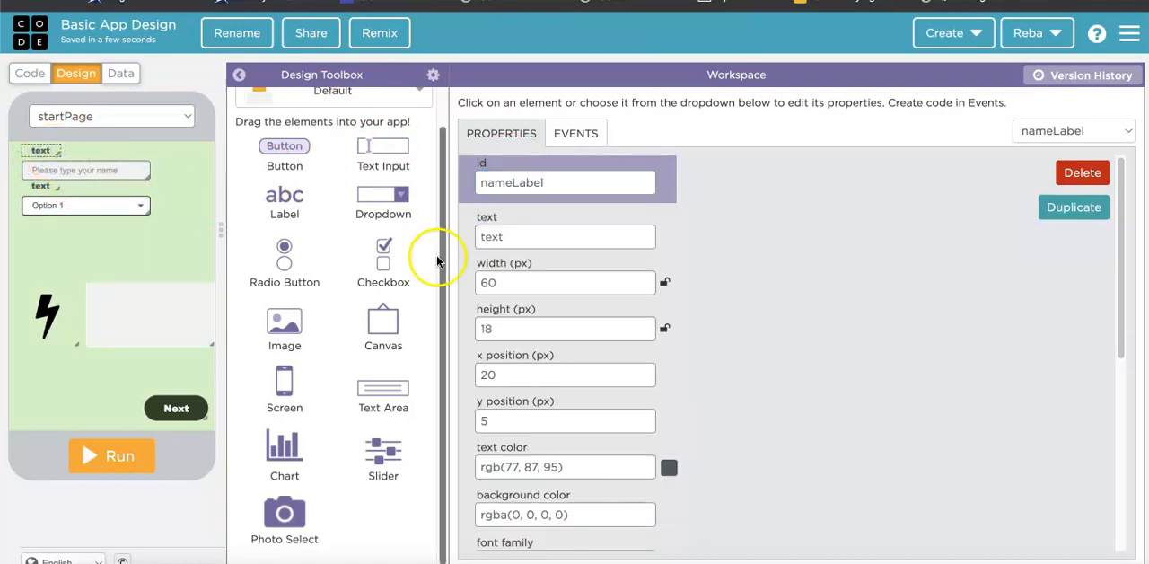
double_click(551, 236)
text(Type you)
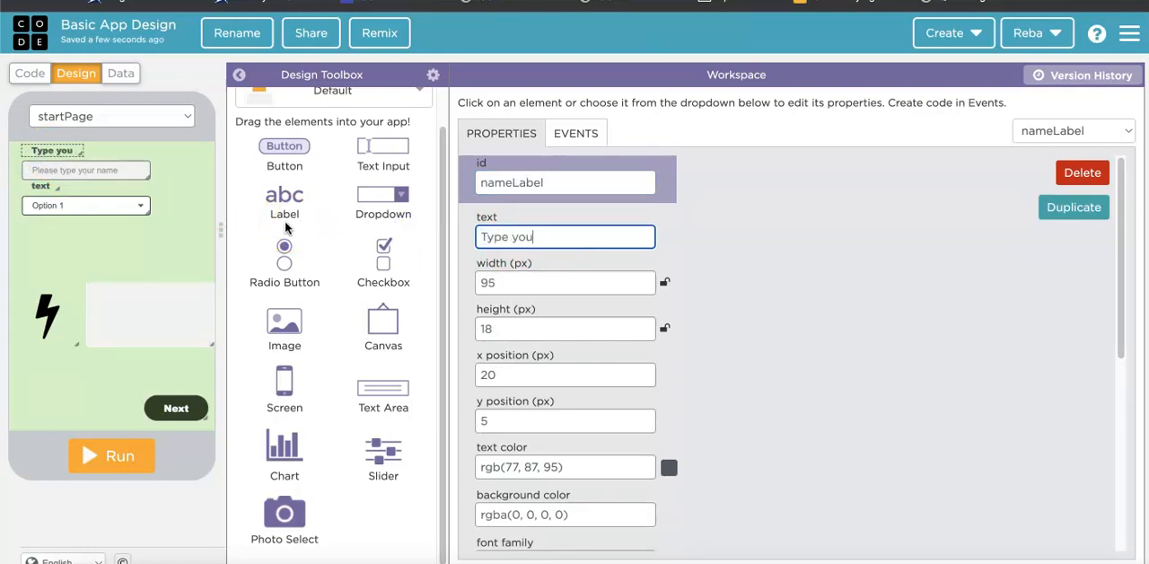
text(r Name)
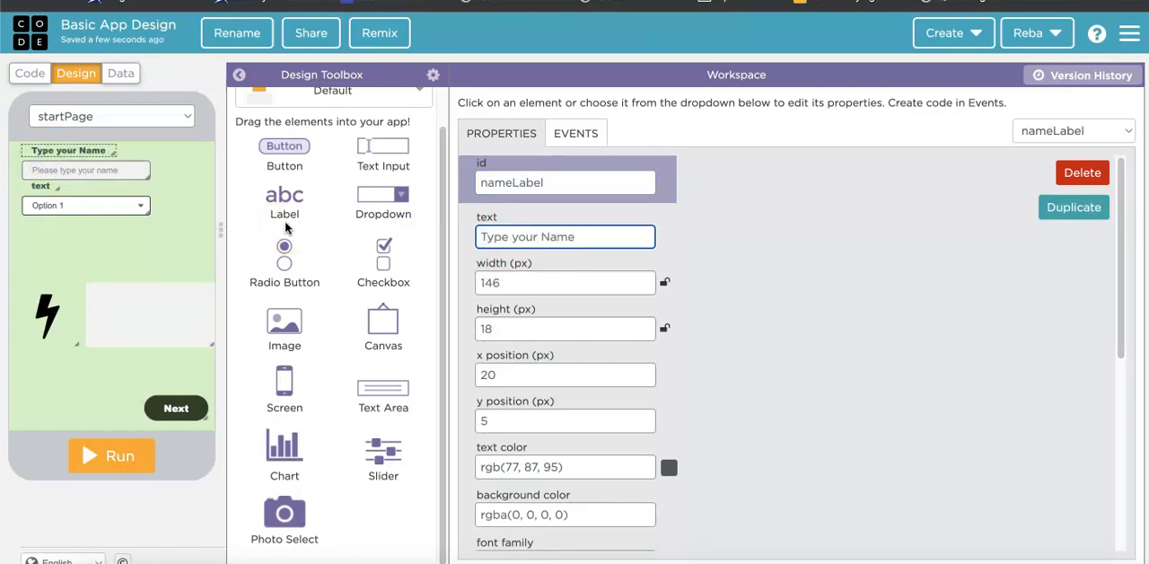
click(518, 238)
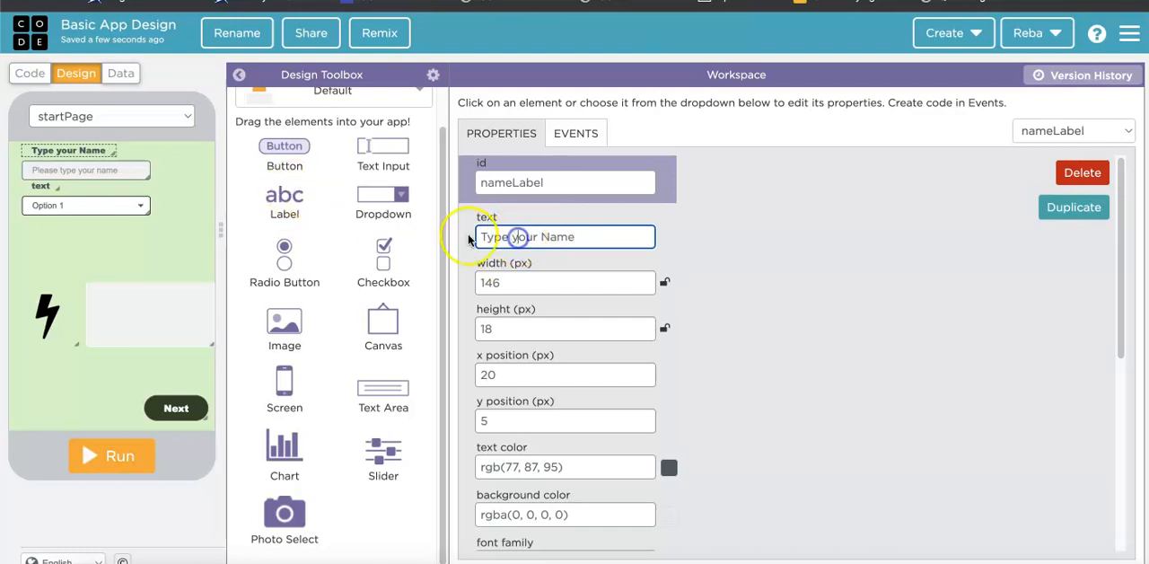
key(BackSpace)
text(Y)
Set the text of ageLabel to "Choose Your Age".
click(40, 186)
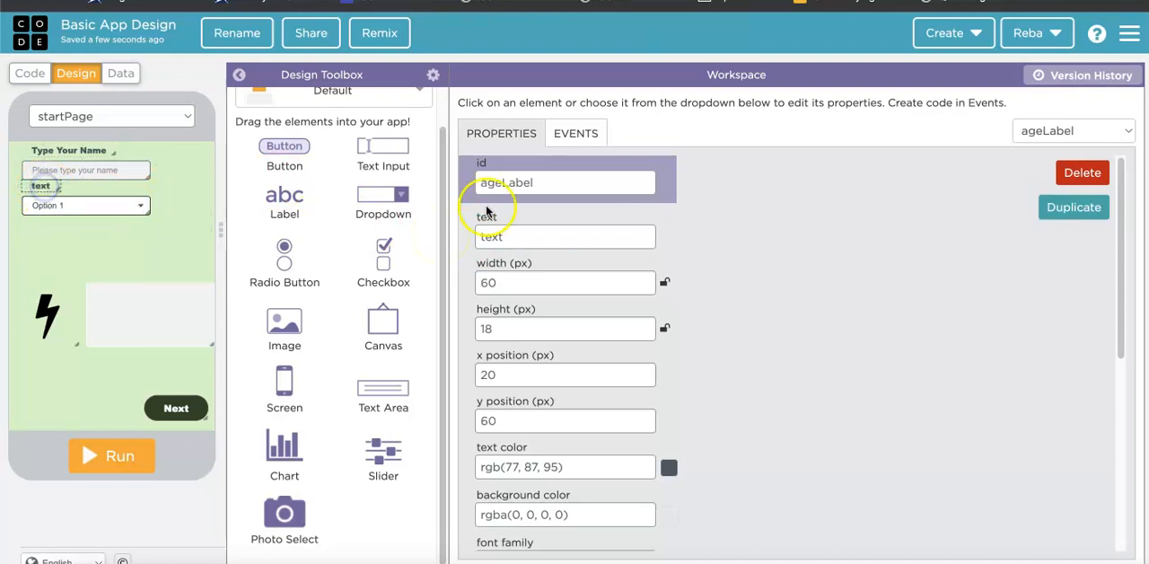
double_click(507, 236)
text(Choose Your Age)
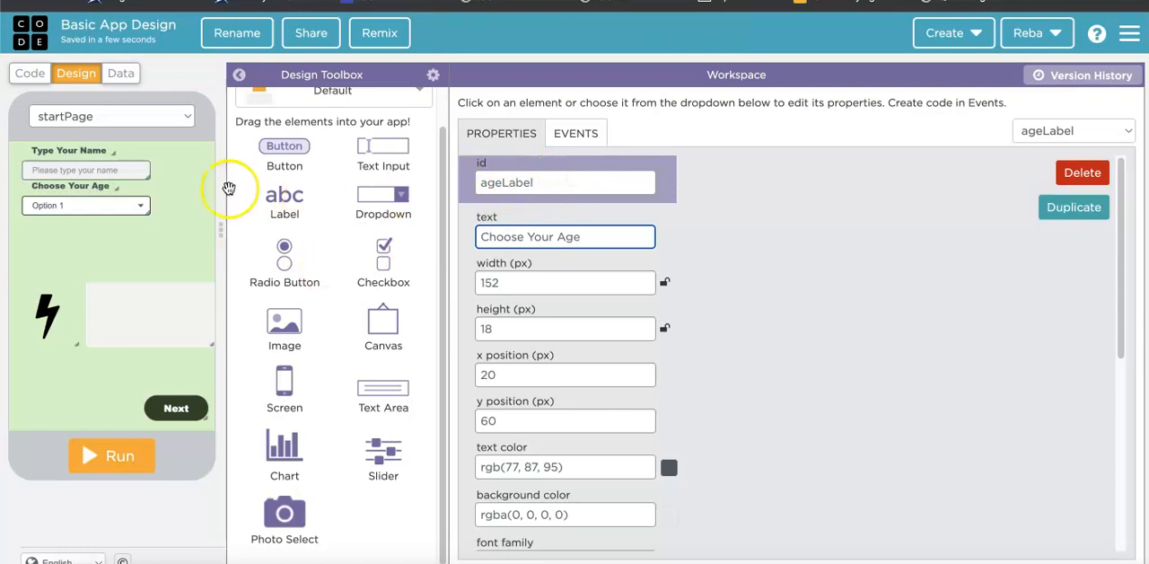
Replace the default options of the chooseAge dropdown with "5 years or Under" and "5-12 years" on separate lines.
click(75, 148)
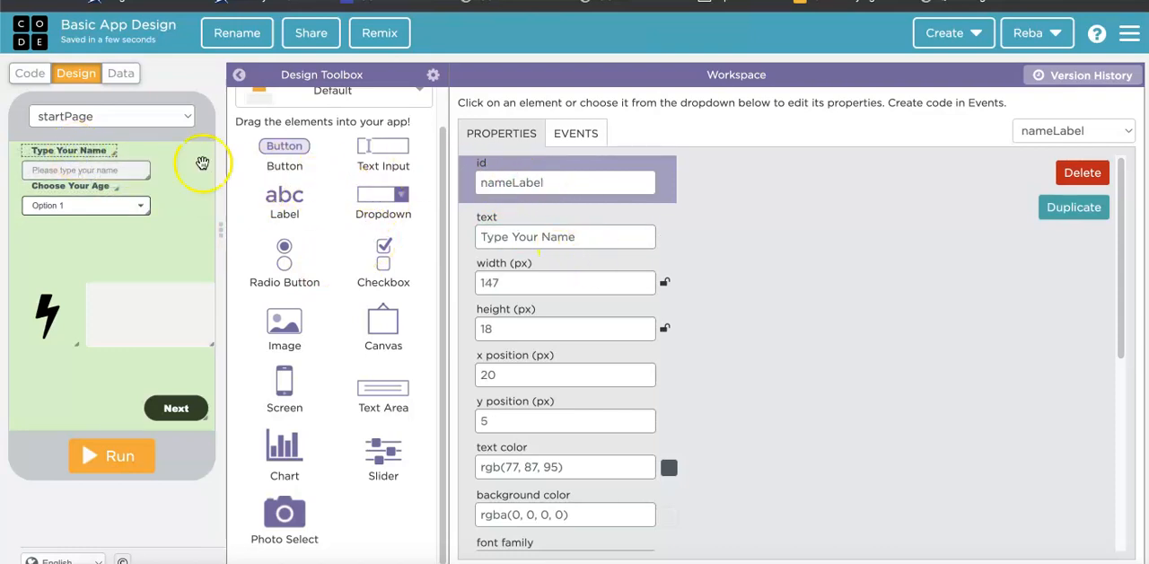
click(94, 171)
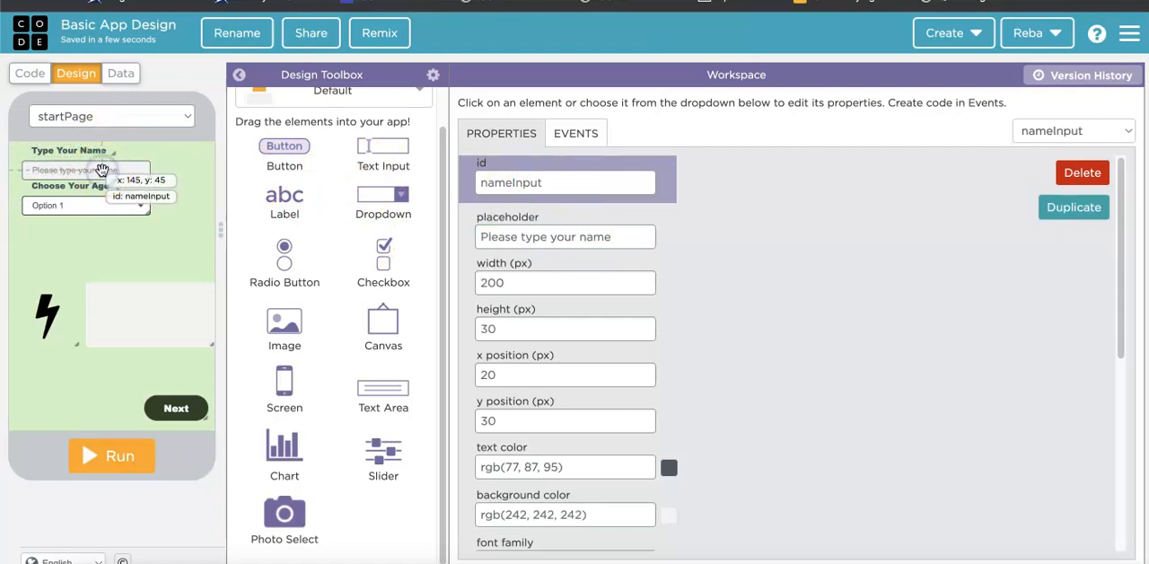
click(78, 203)
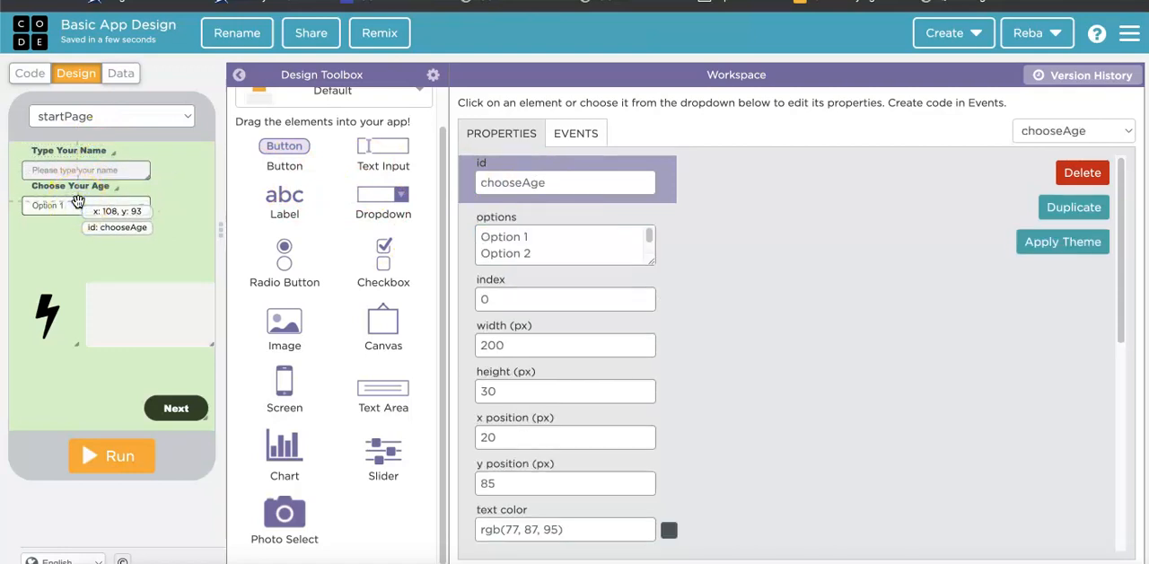
click(532, 235)
key(ctrl+a)
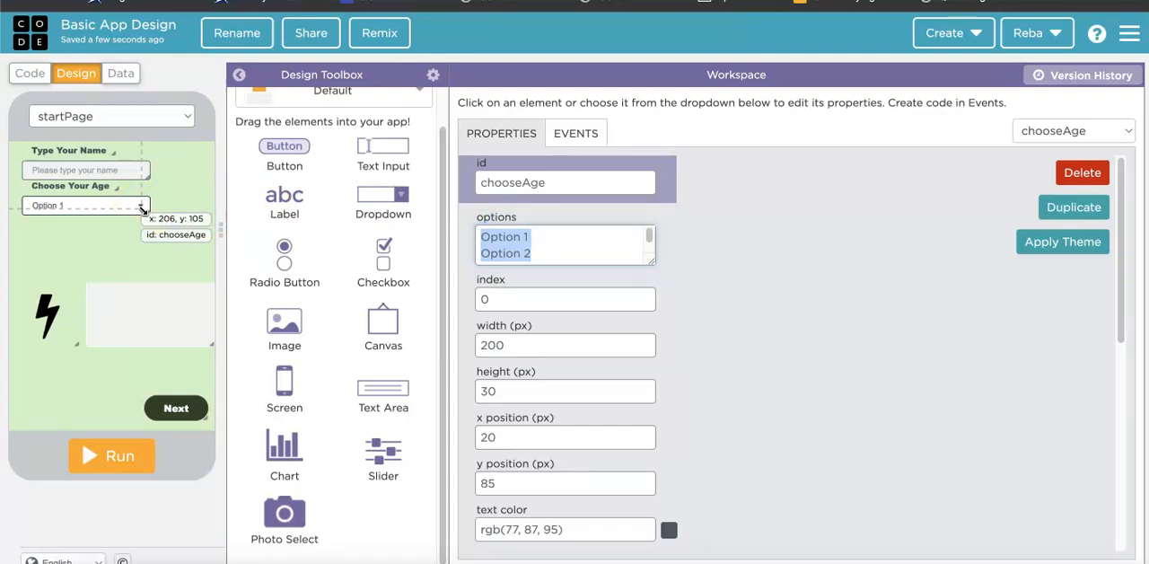
text(5)
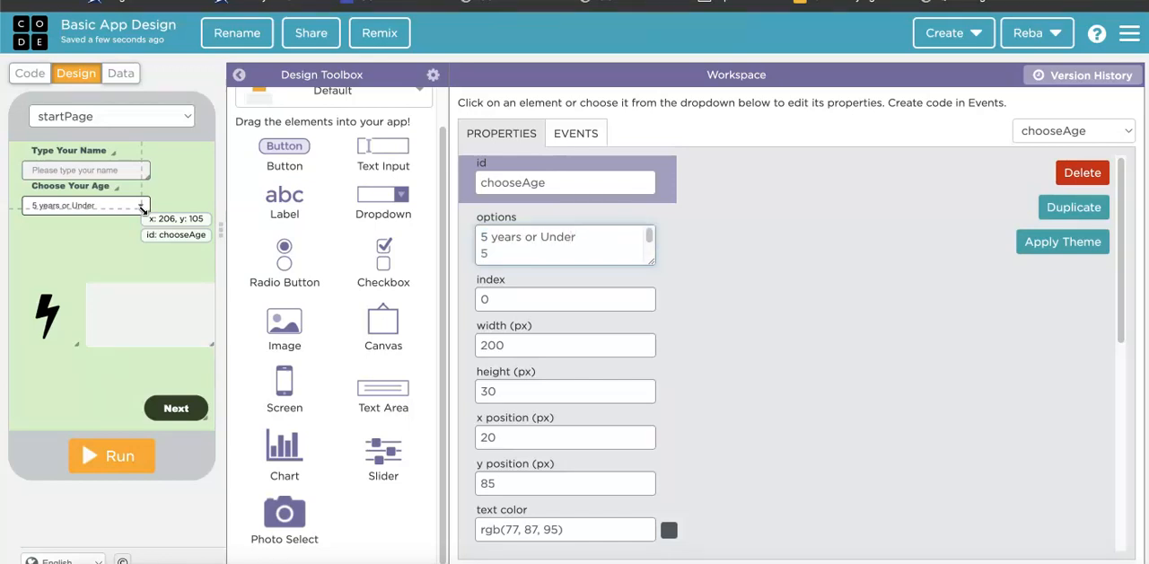
text(years)
key(Return)
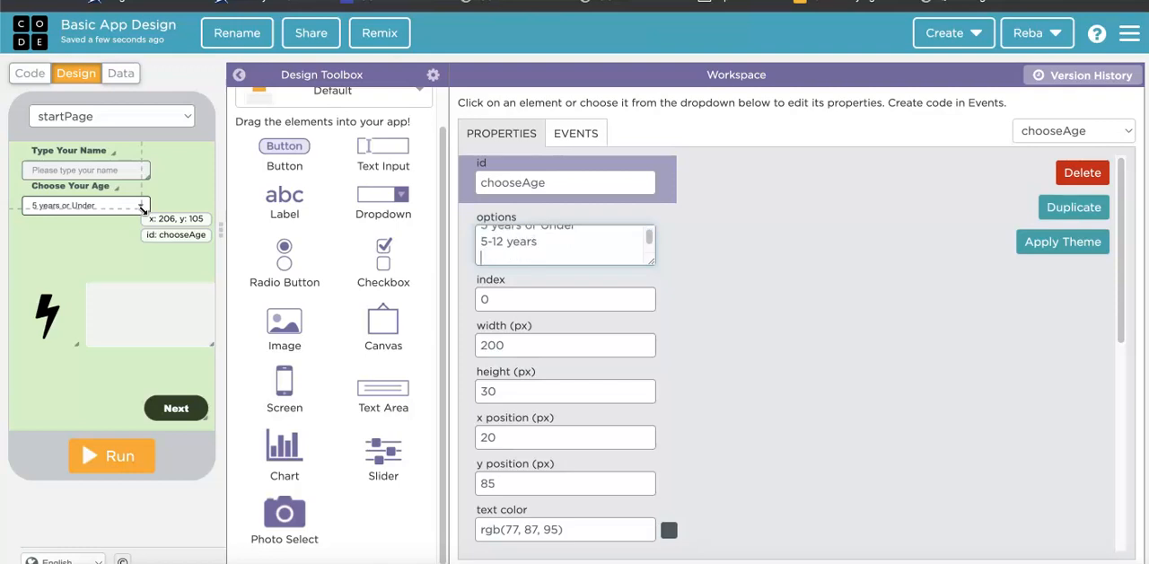
Add the options "12-18 years", "18-24 years" and "OLD!" on separate lines to the chooseAge dropdown.
text(12-18)
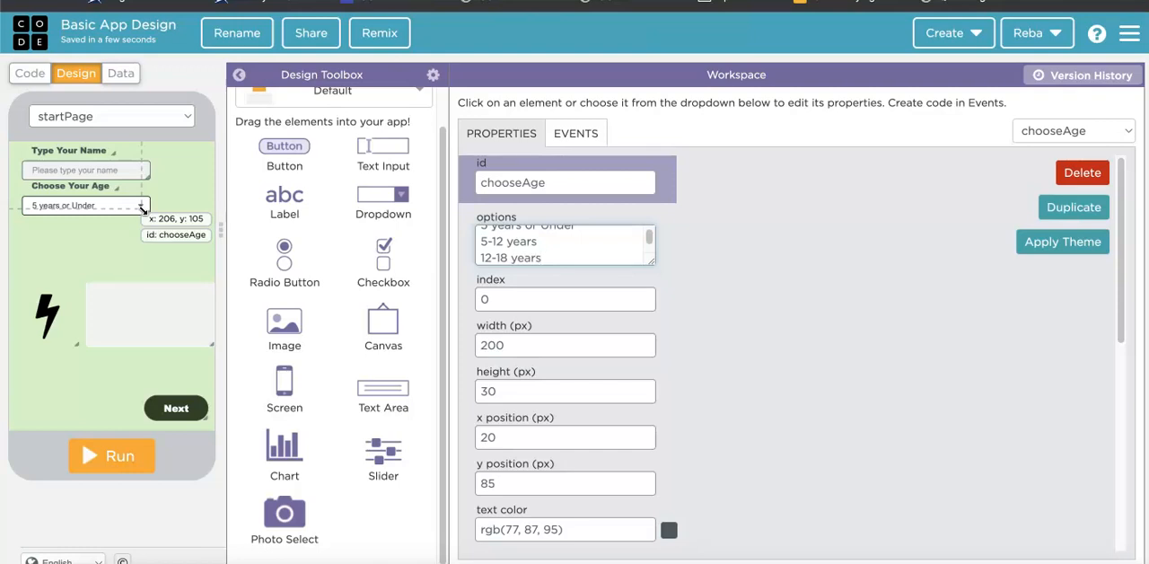
text(years)
key(Return)
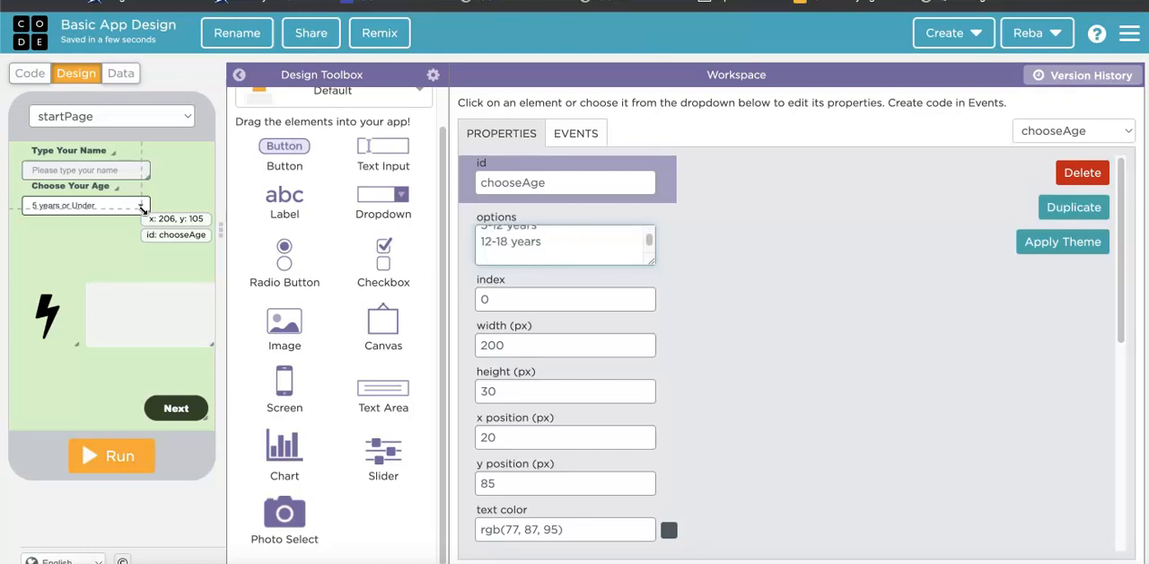
text(18-24 years)
key(Return)
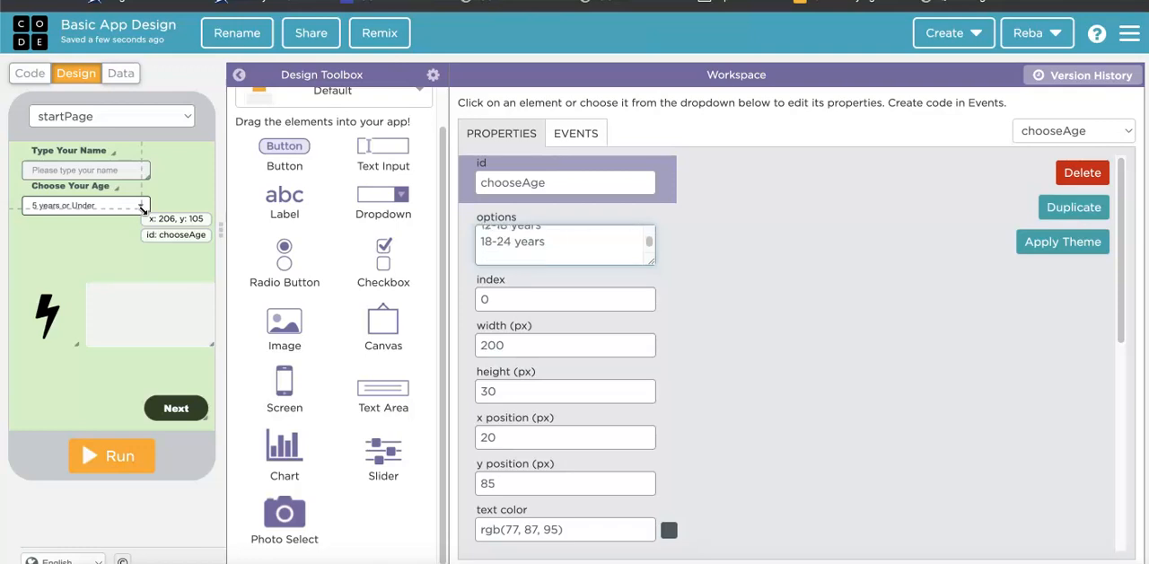
text(Ol)
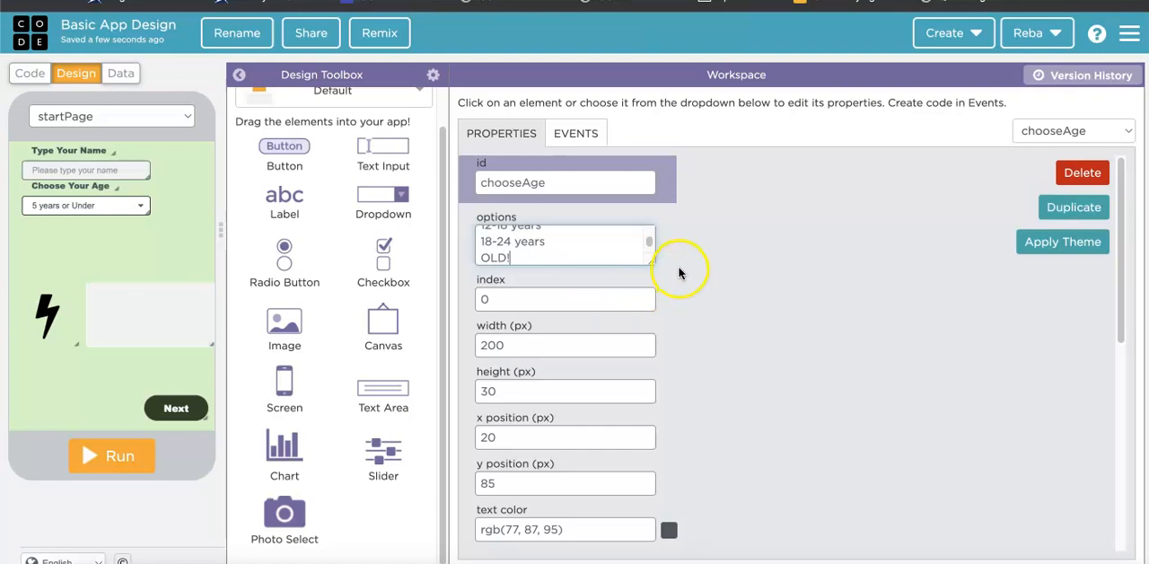
Run the app to test the name input with "rando" and the age dropdown with "5-12 years", and reset it.
click(116, 458)
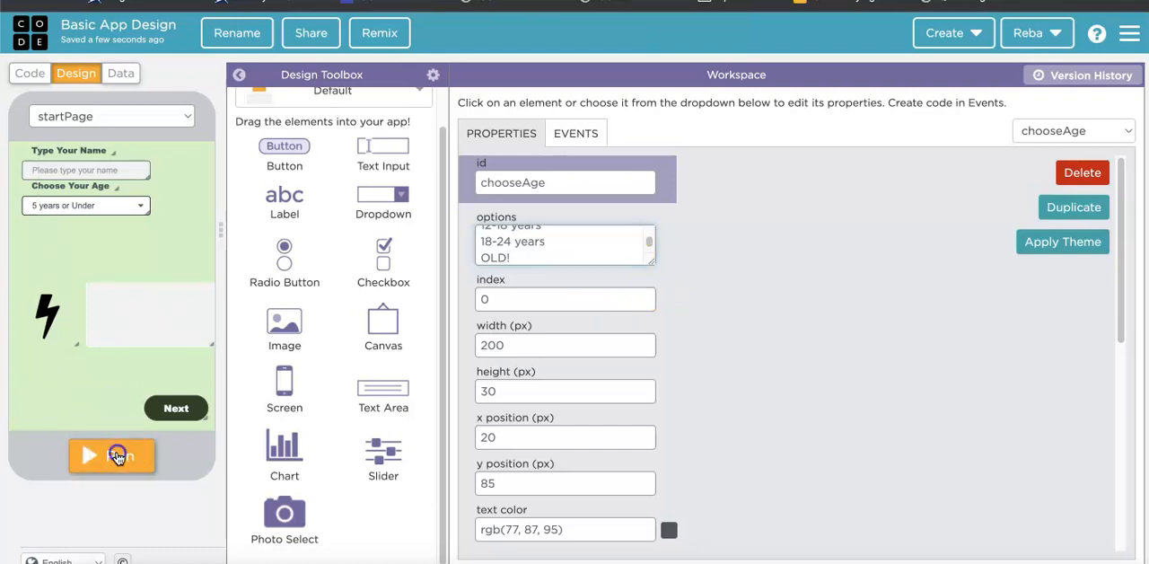
click(71, 164)
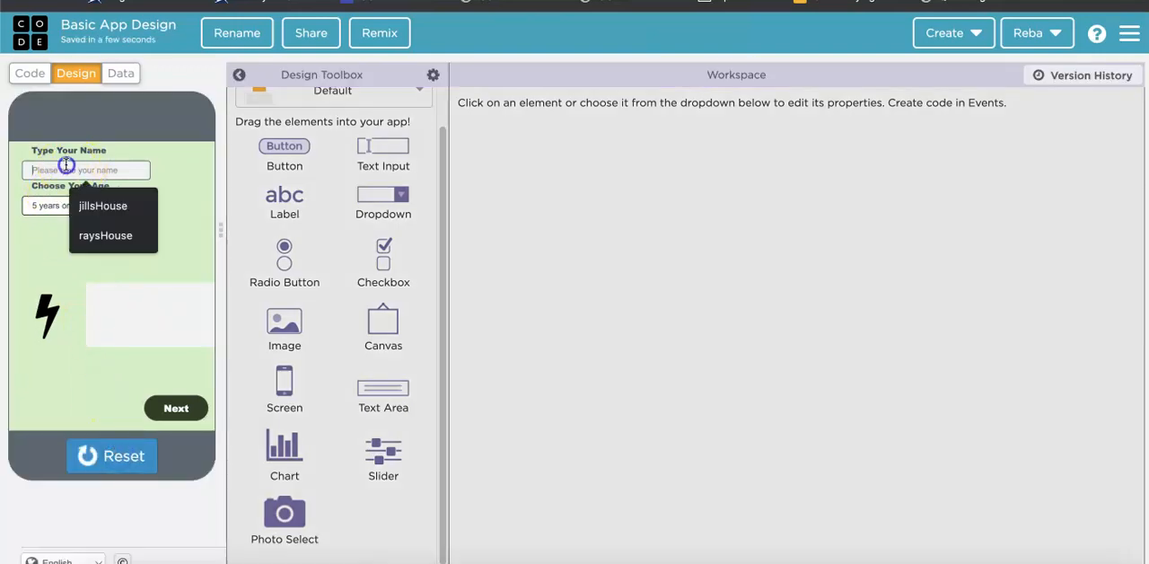
text(rando)
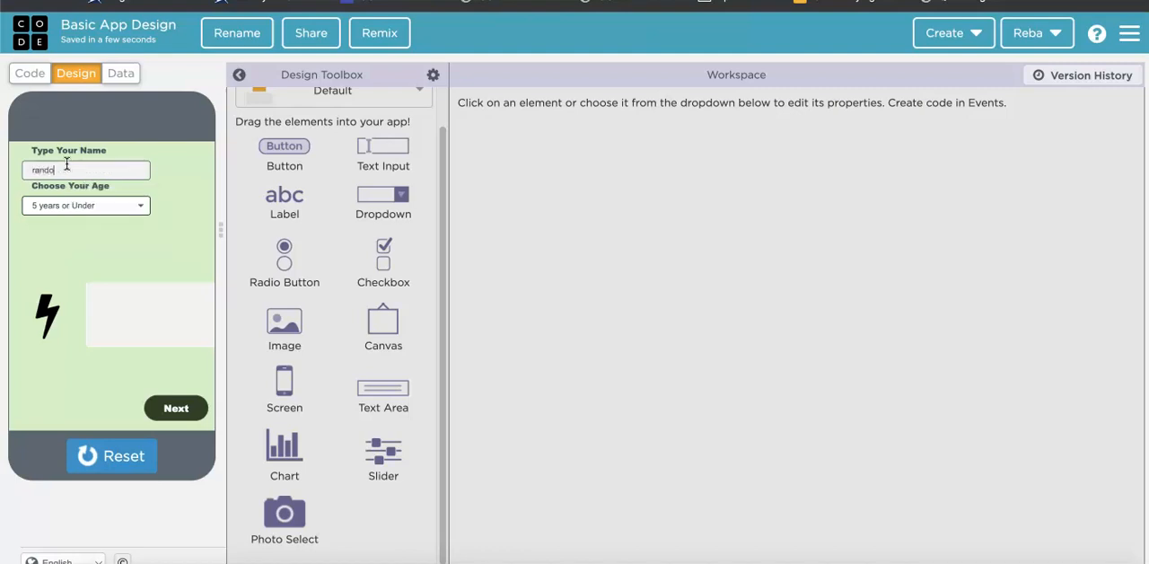
click(79, 215)
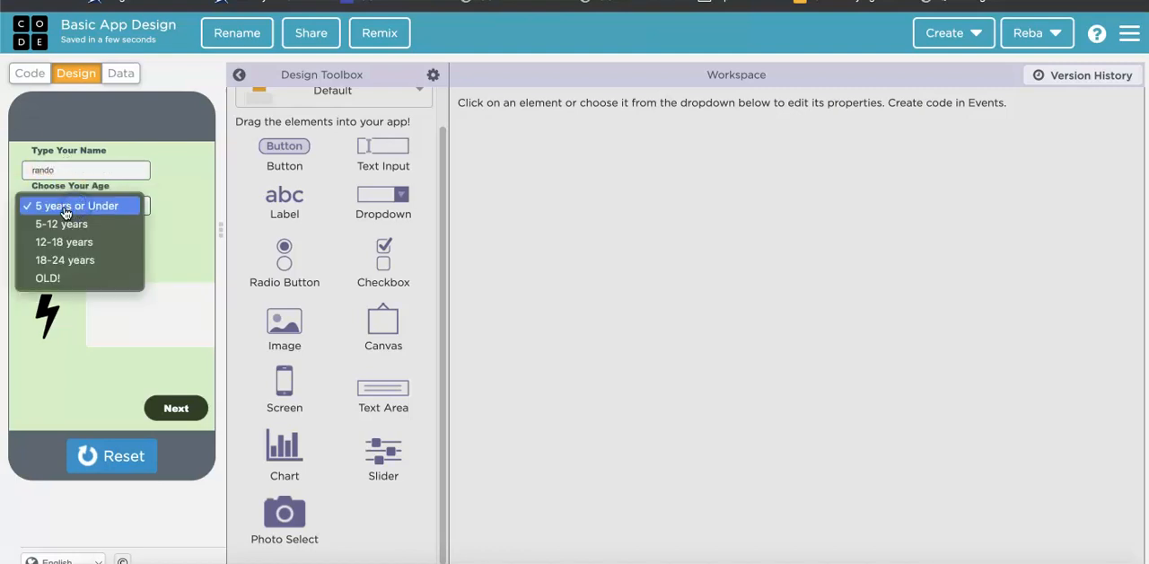
click(67, 224)
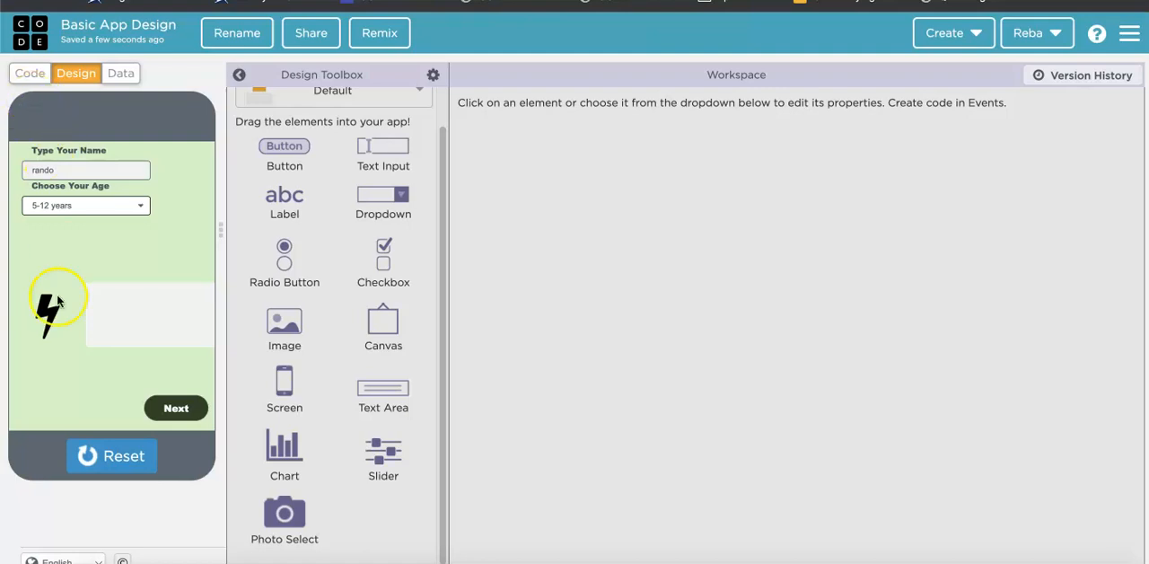
click(132, 312)
click(136, 455)
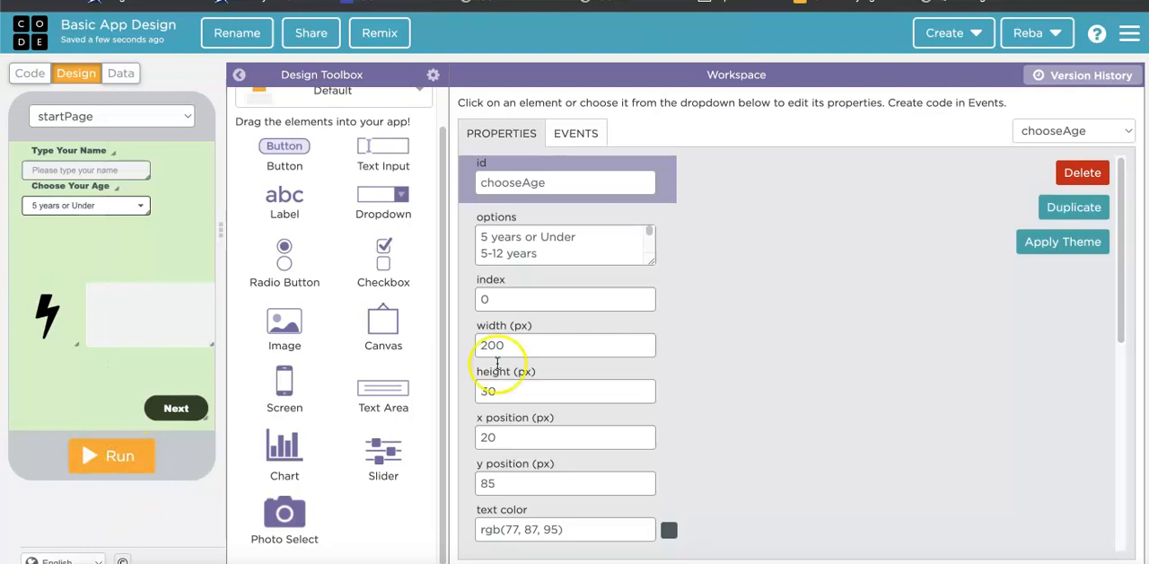
Make the empty text area beside the lightning bolt image read only.
click(124, 298)
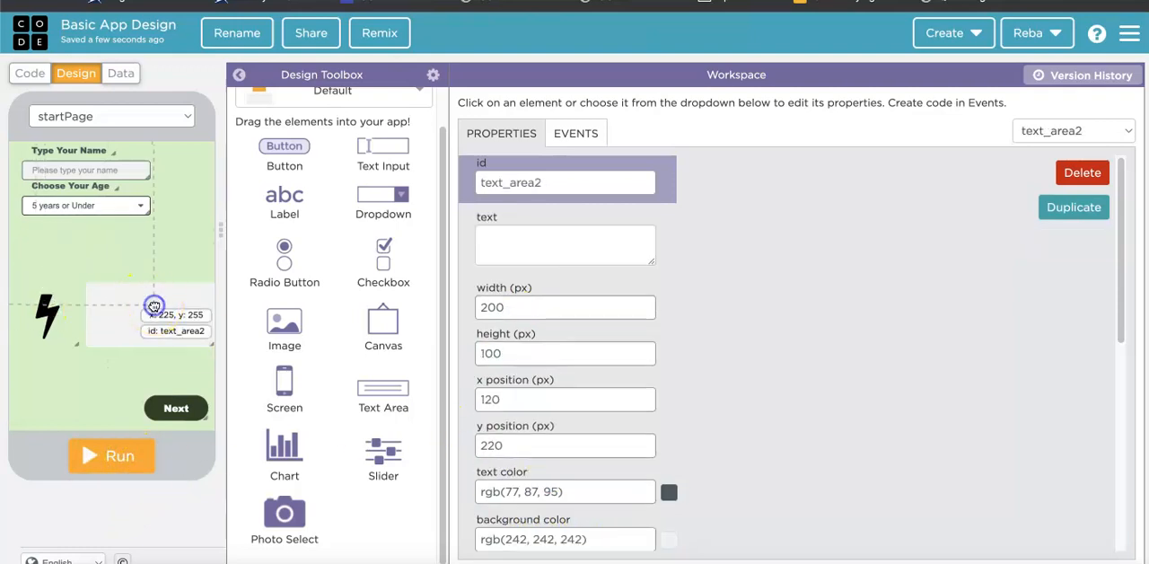
scroll(547, 354, down, 5)
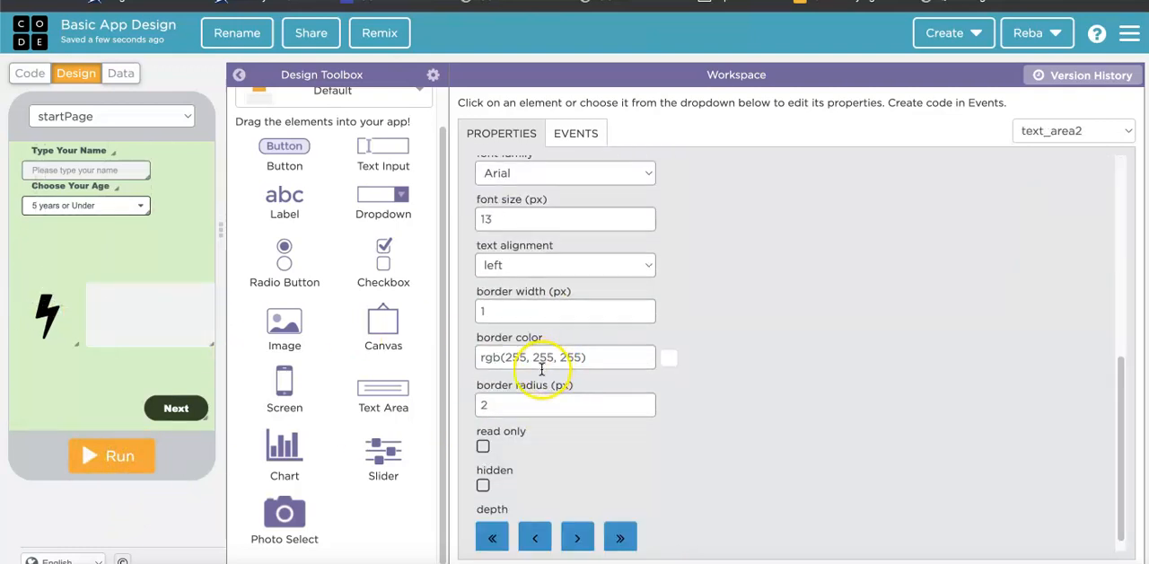
click(483, 446)
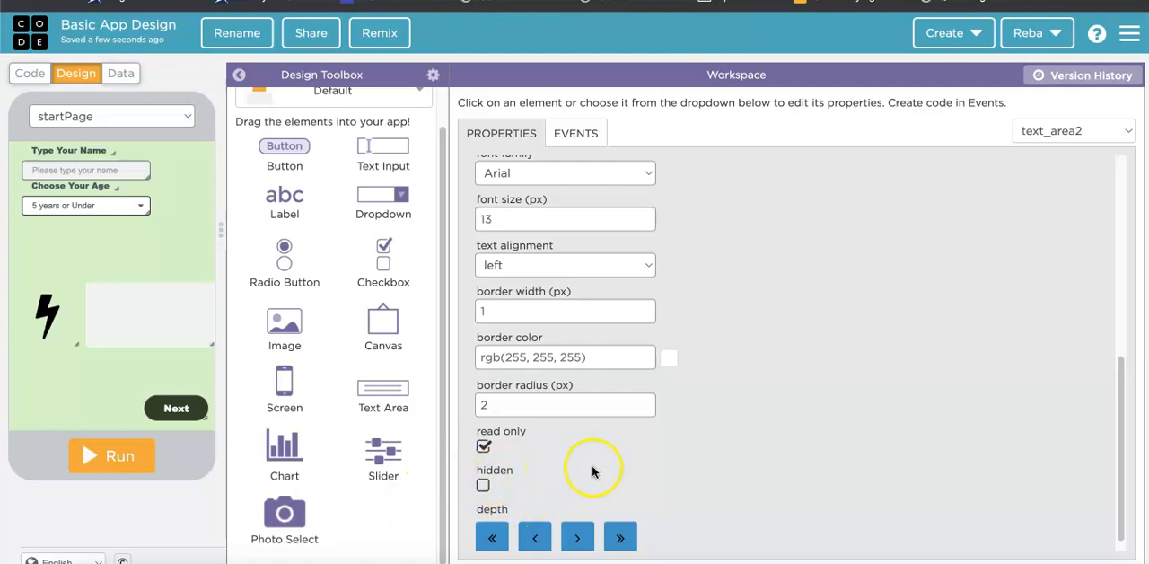
Try bringing the text area forward in the depth order and sending it back again.
scroll(592, 465, down, 1)
click(580, 523)
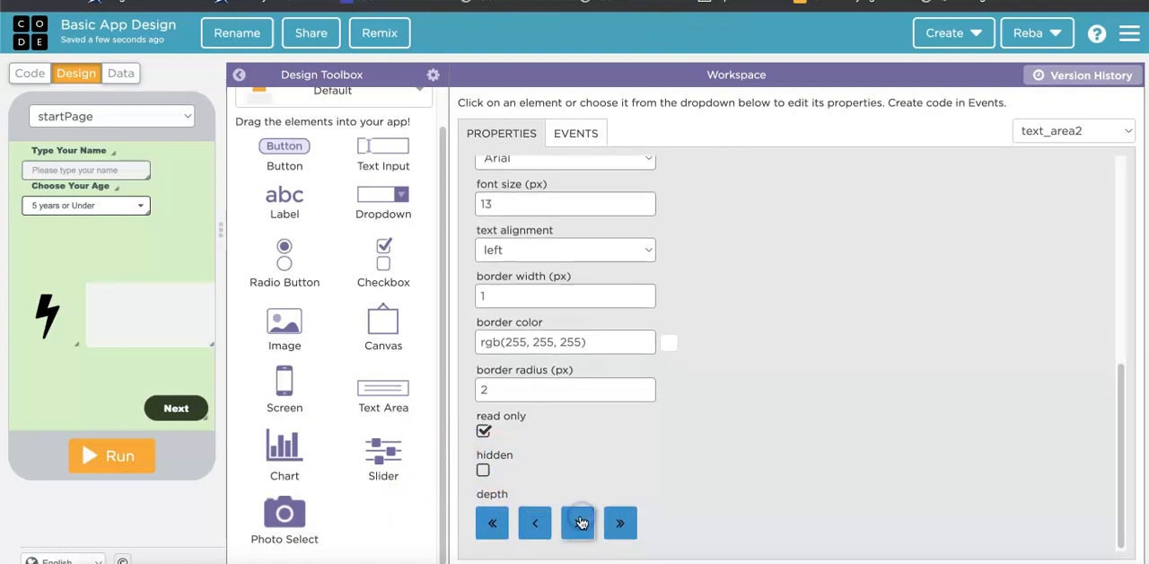
click(580, 521)
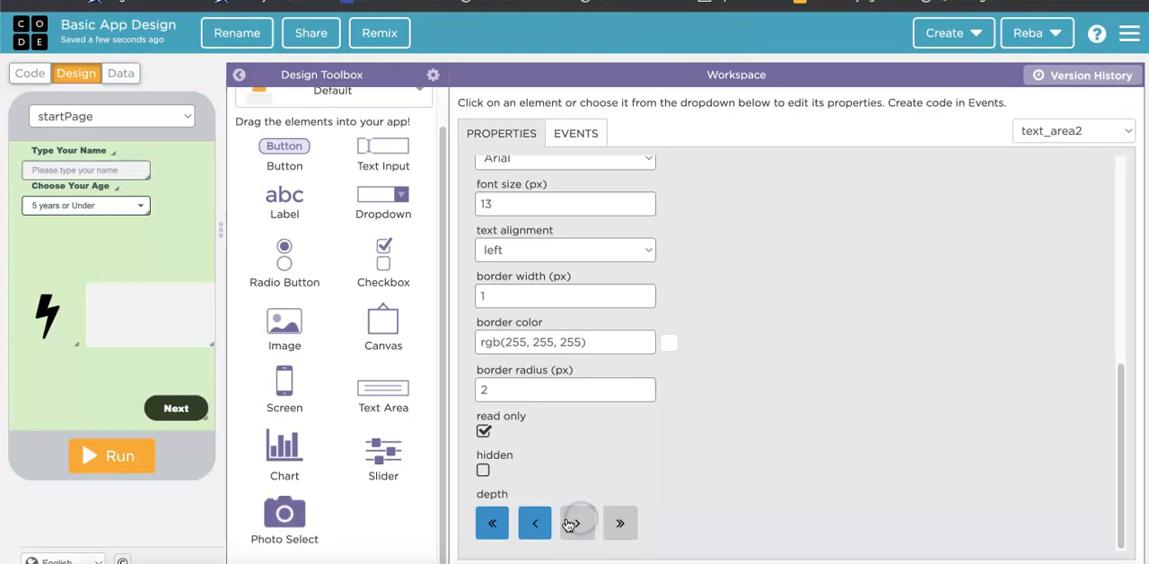
click(538, 524)
click(537, 525)
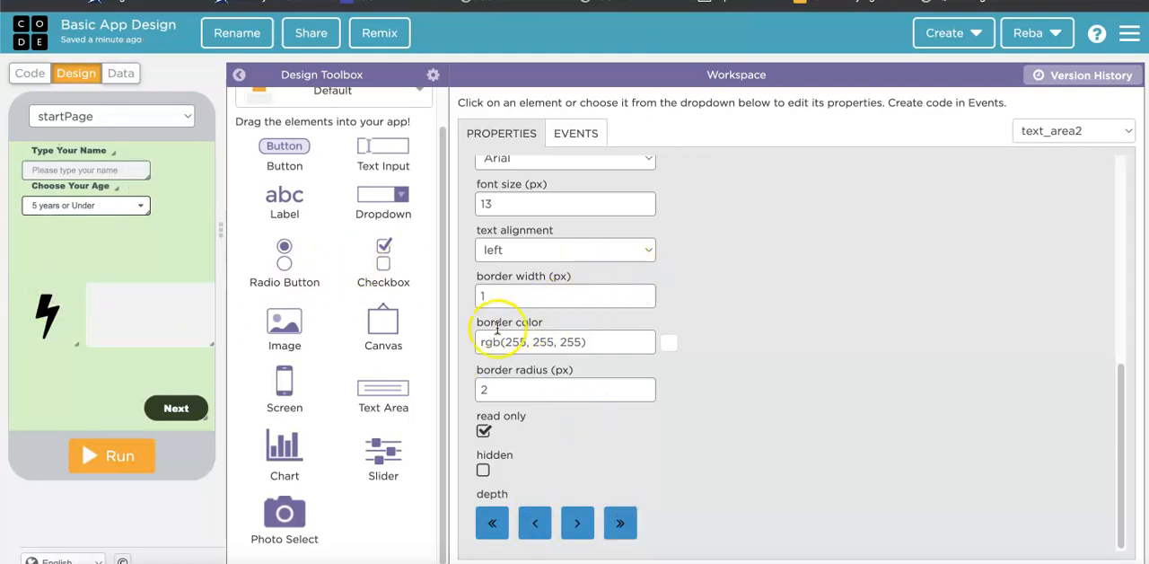
Move the text area slightly on the start page to x 115, y 225.
drag(97, 323, 126, 332)
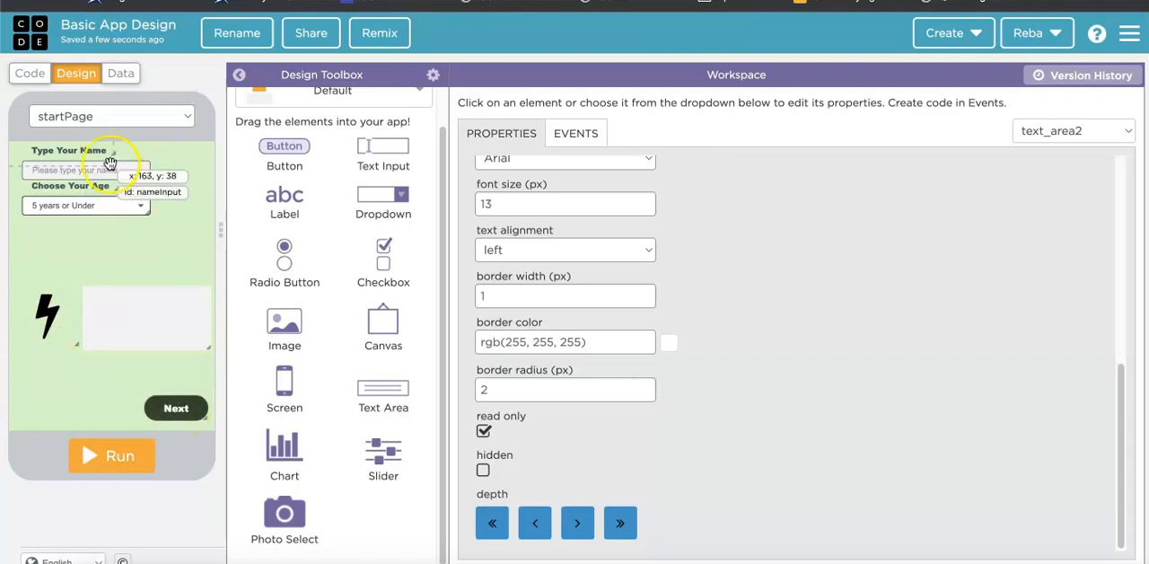
Review the ids of the name label, name input, age label and age dropdown.
click(77, 149)
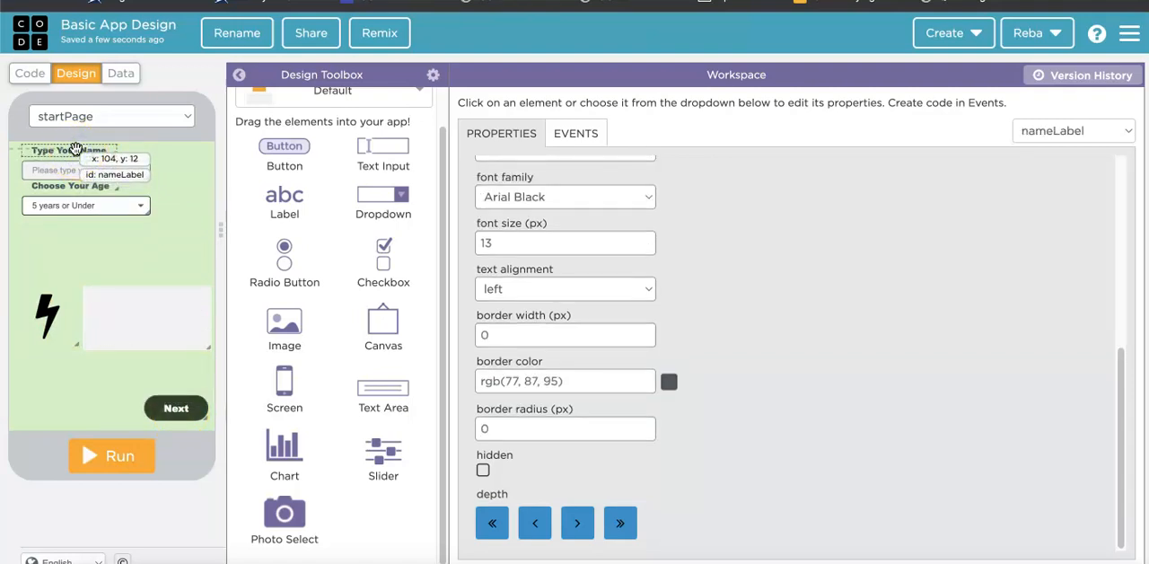
scroll(730, 314, up, 6)
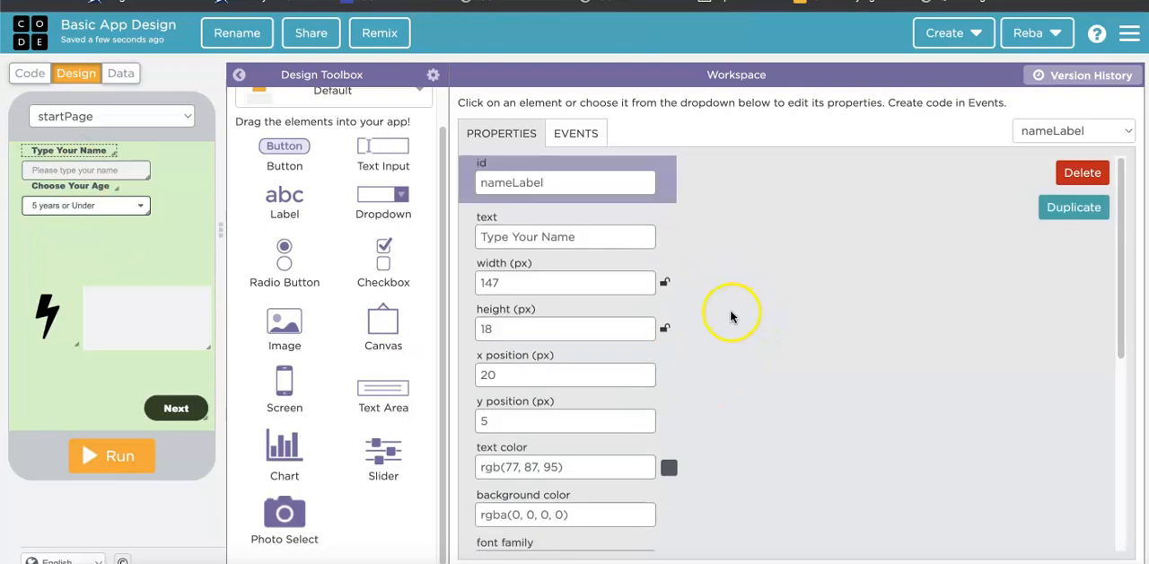
click(124, 170)
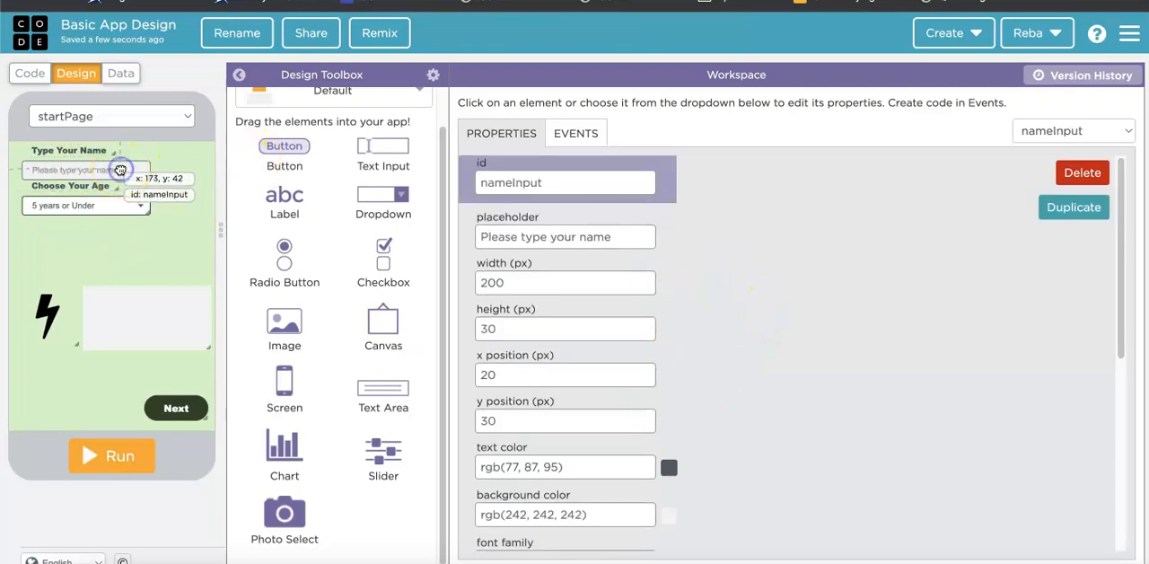
click(99, 184)
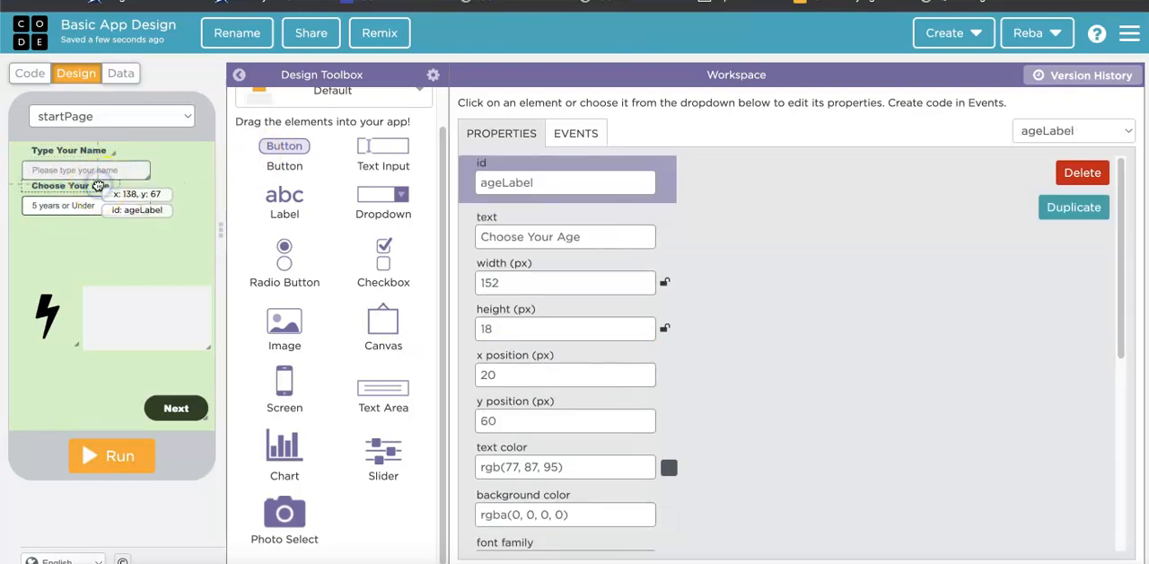
click(93, 204)
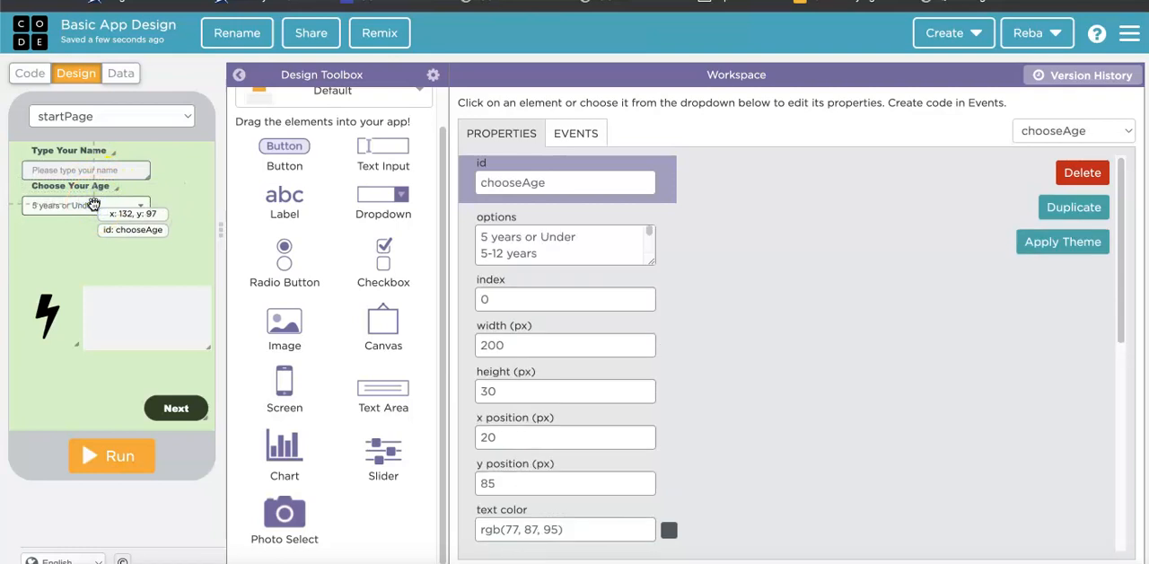
Rename the id of the lightning bolt image to startPageImage.
click(43, 304)
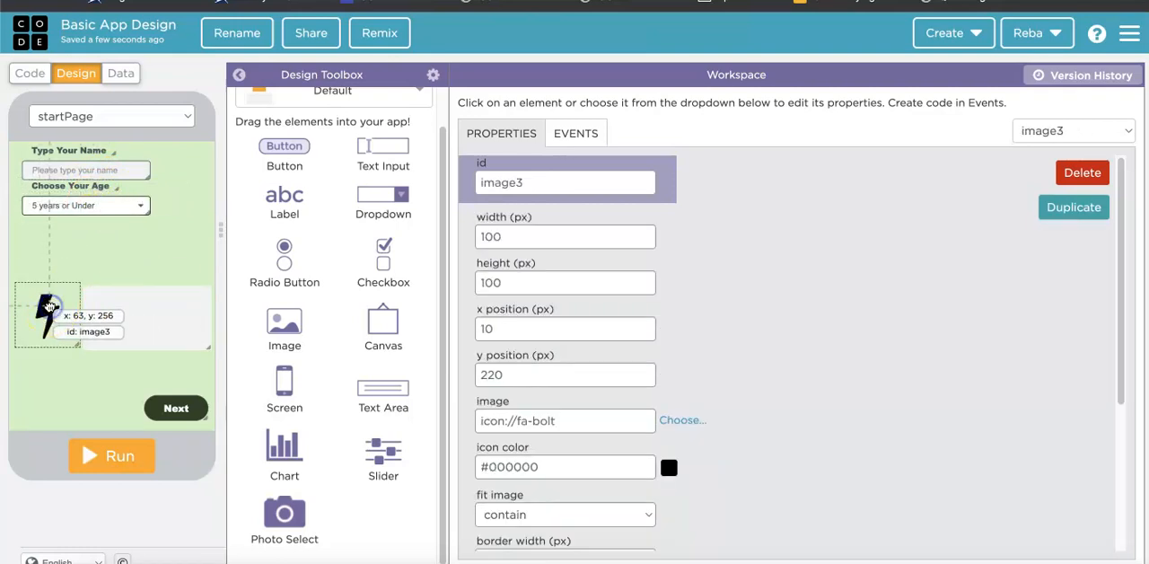
drag(524, 182, 403, 180)
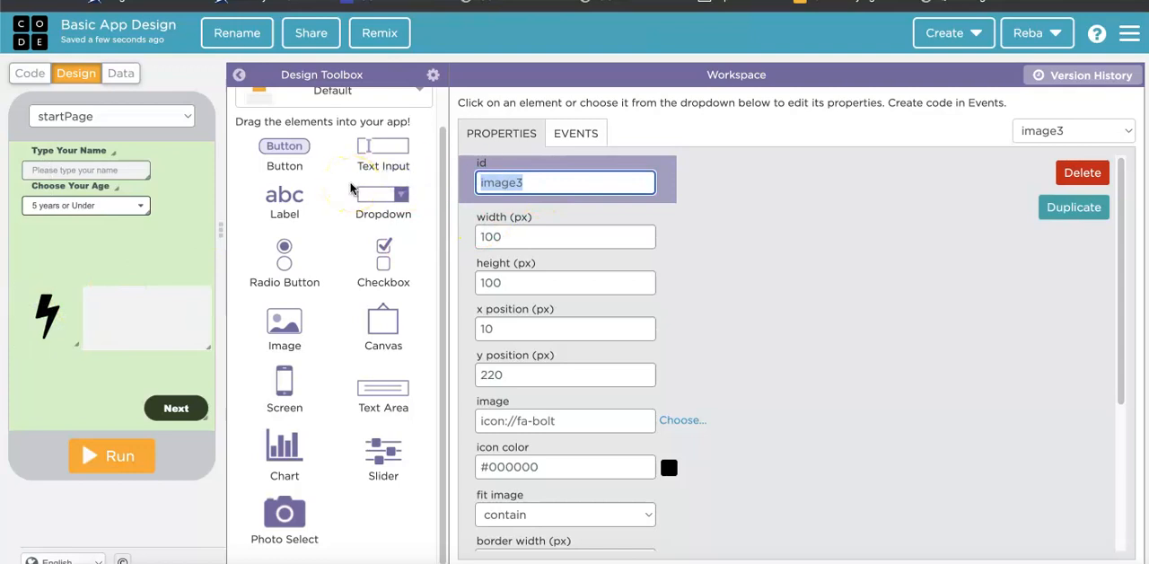
text(start)
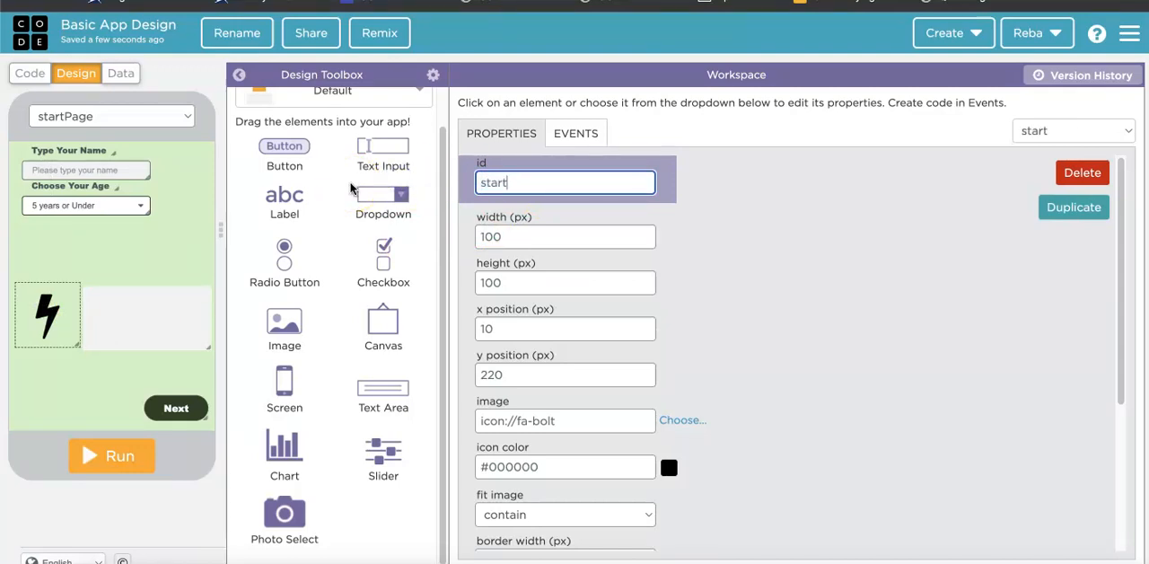
text(PageImage)
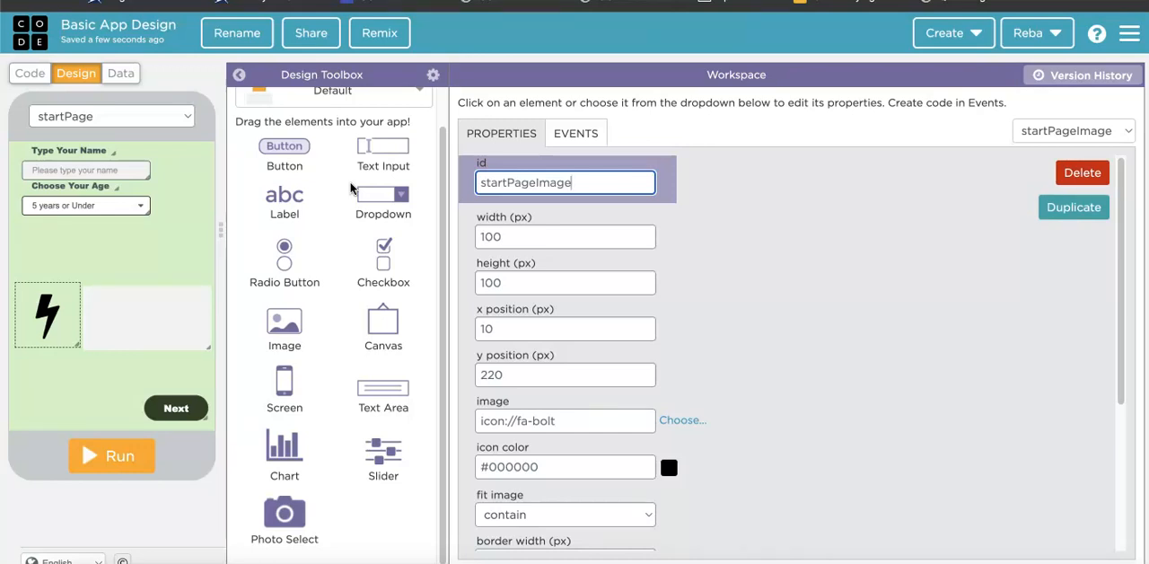
drag(16, 286, 34, 303)
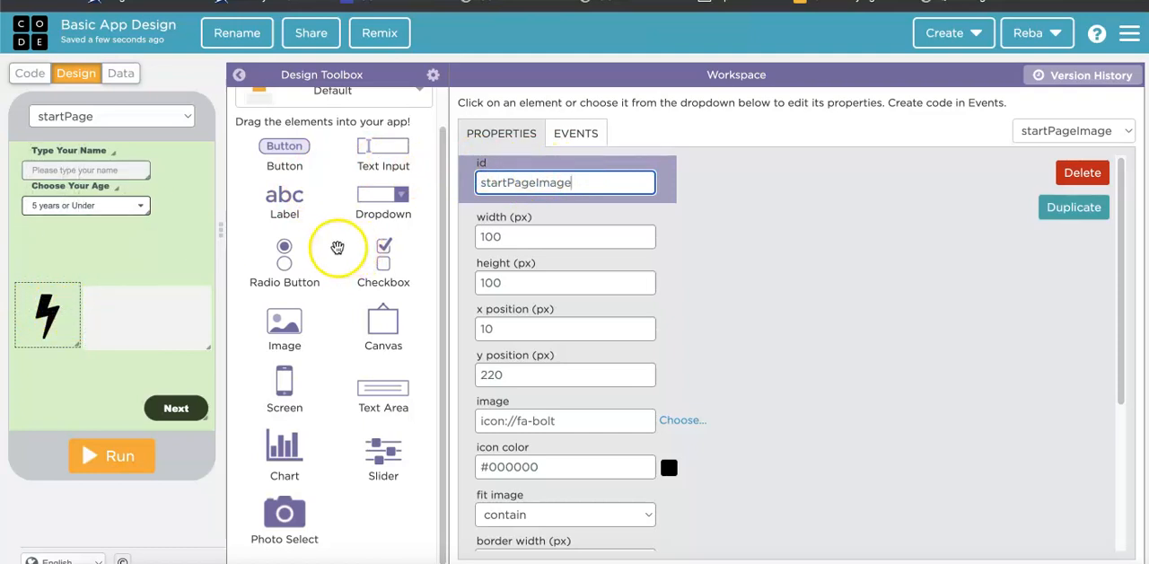
Rename the id of the read-only text area to textOutput.
click(149, 300)
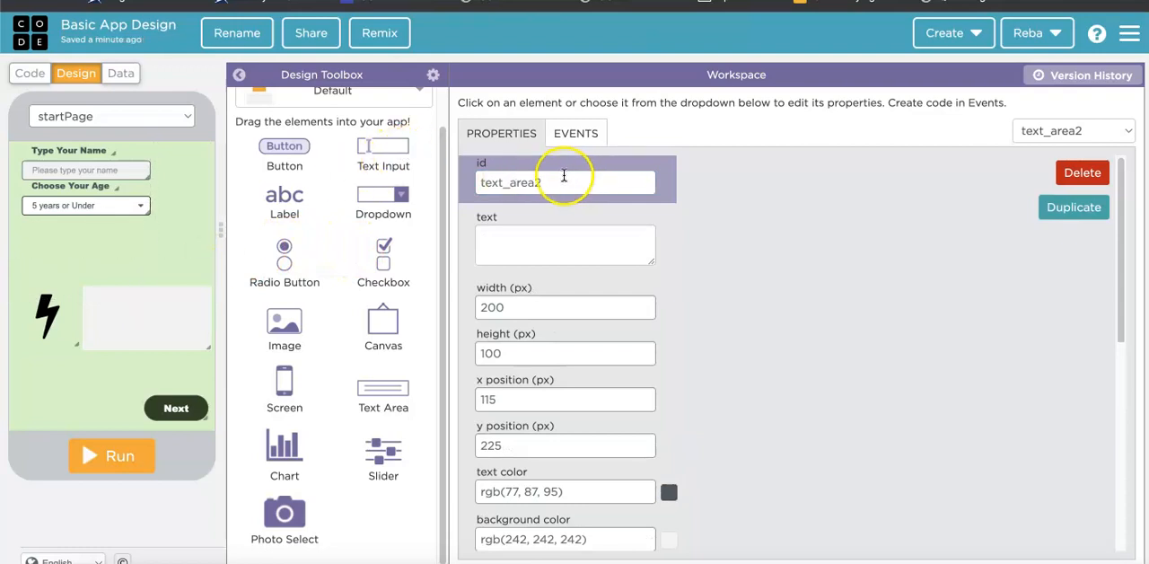
drag(559, 171, 436, 174)
text(textOutput)
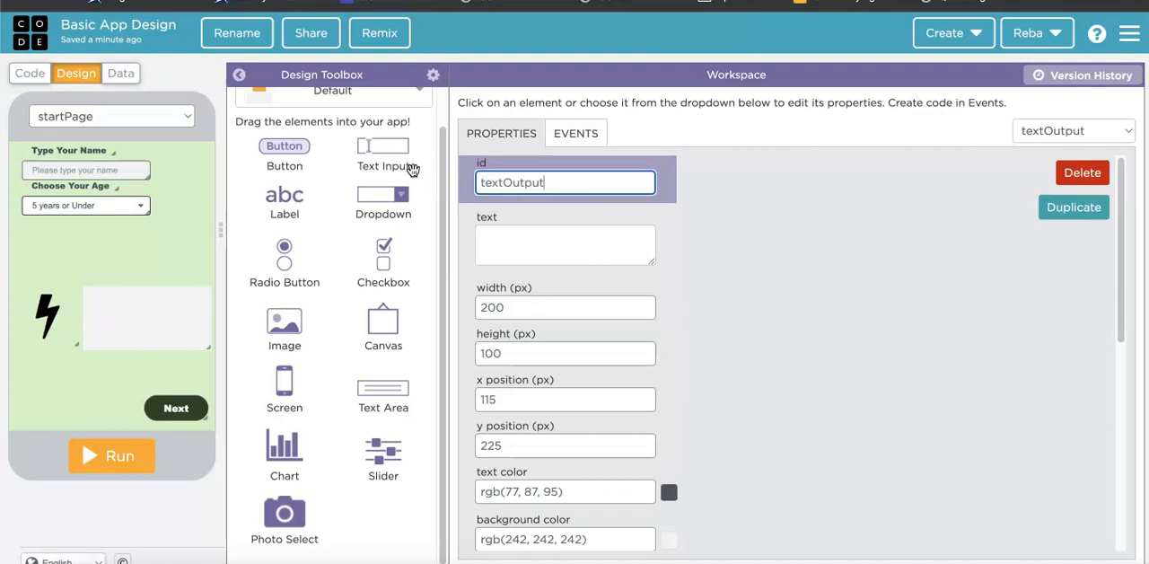
Check the id of the Next button and switch the project to the code view.
mouse_move(180, 407)
mouse_down()
mouse_move(170, 411)
mouse_move(249, 418)
mouse_move(199, 413)
mouse_up()
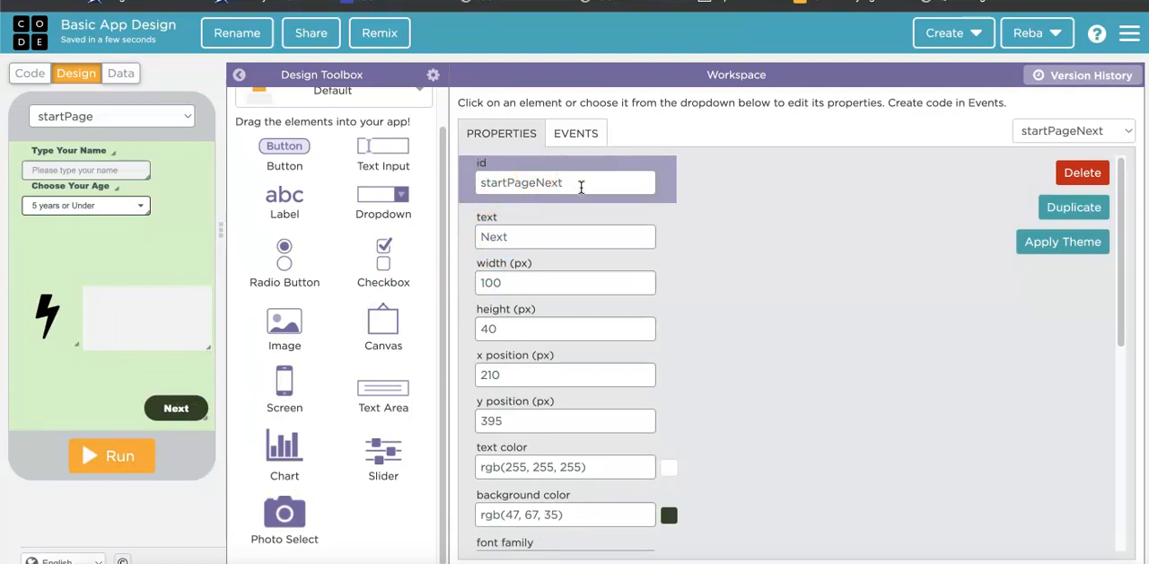
drag(170, 408, 207, 394)
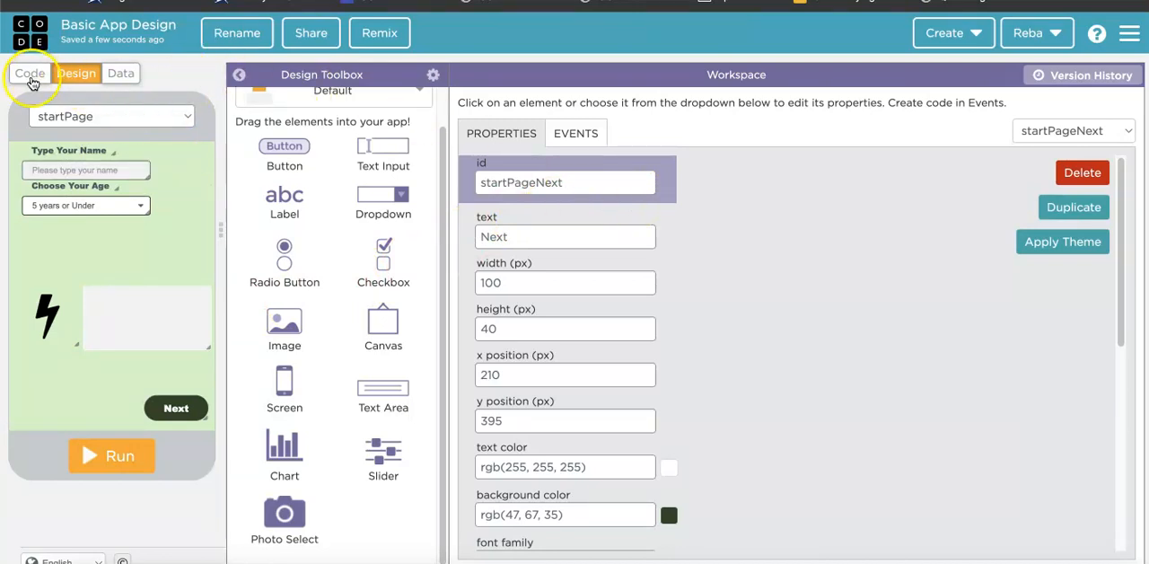
click(32, 76)
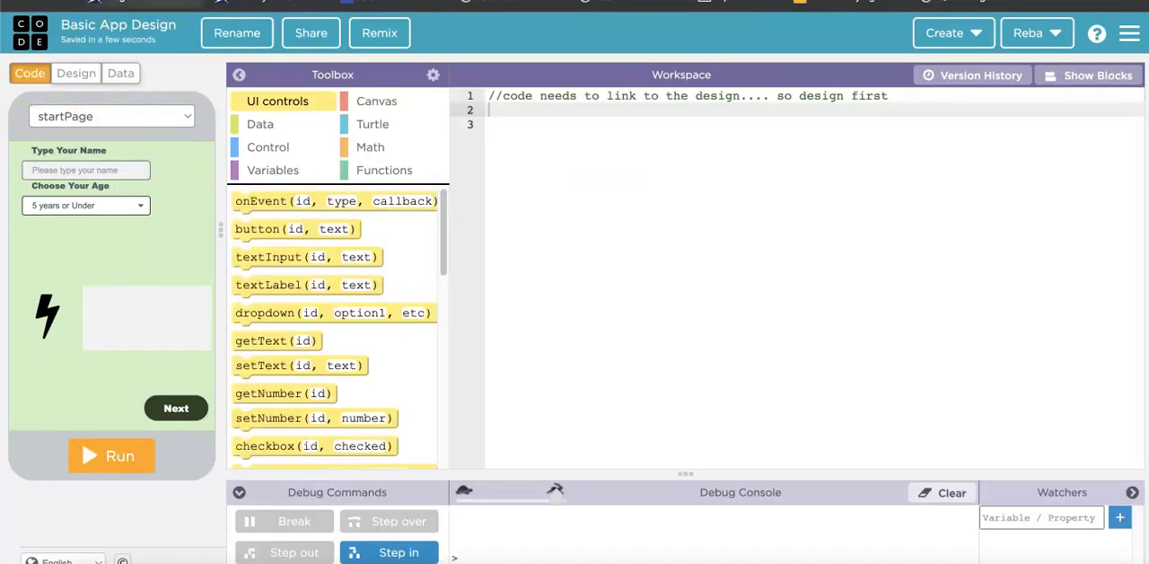